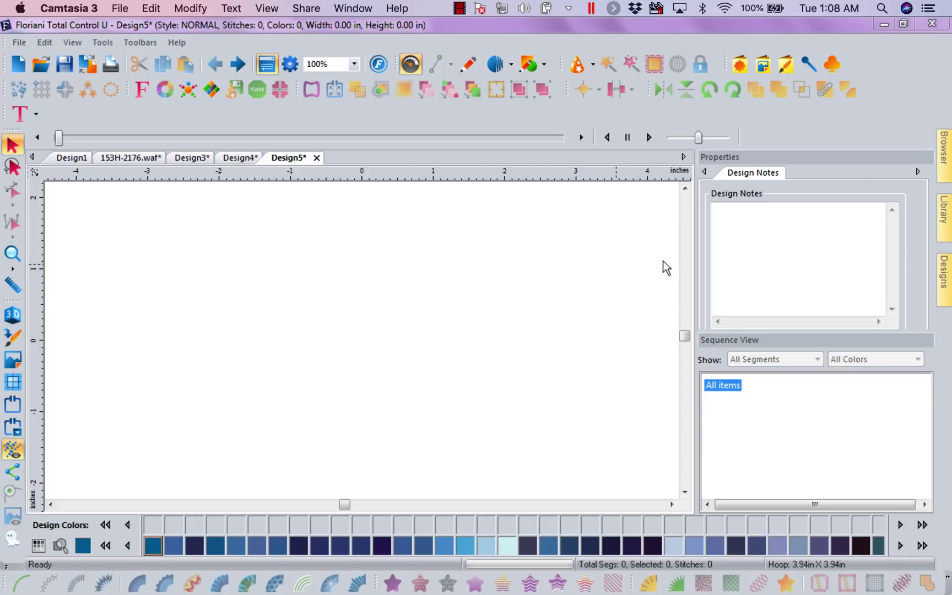
Switch to the RNK Software Club website and sign in to the club account
left_click(379, 65)
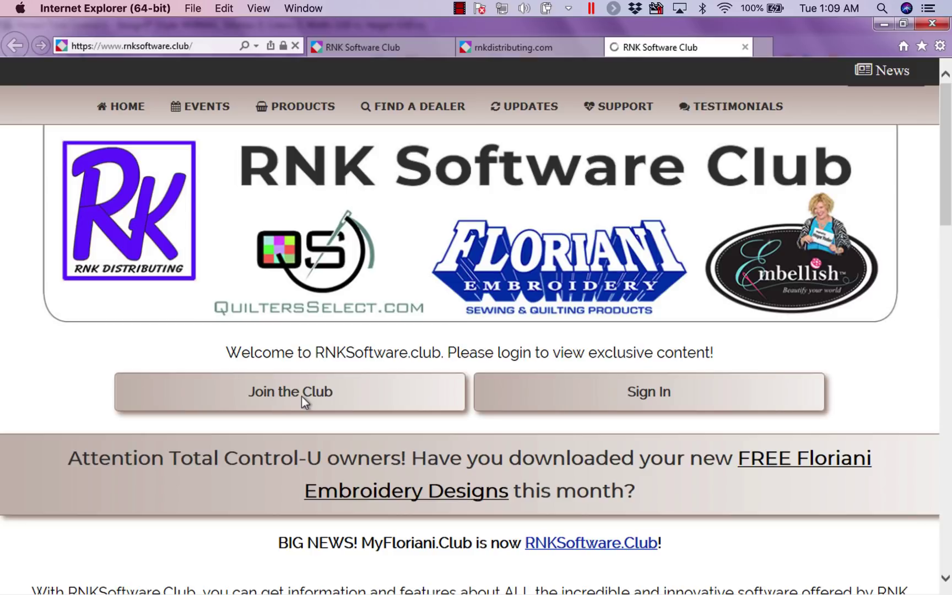
left_click(675, 395)
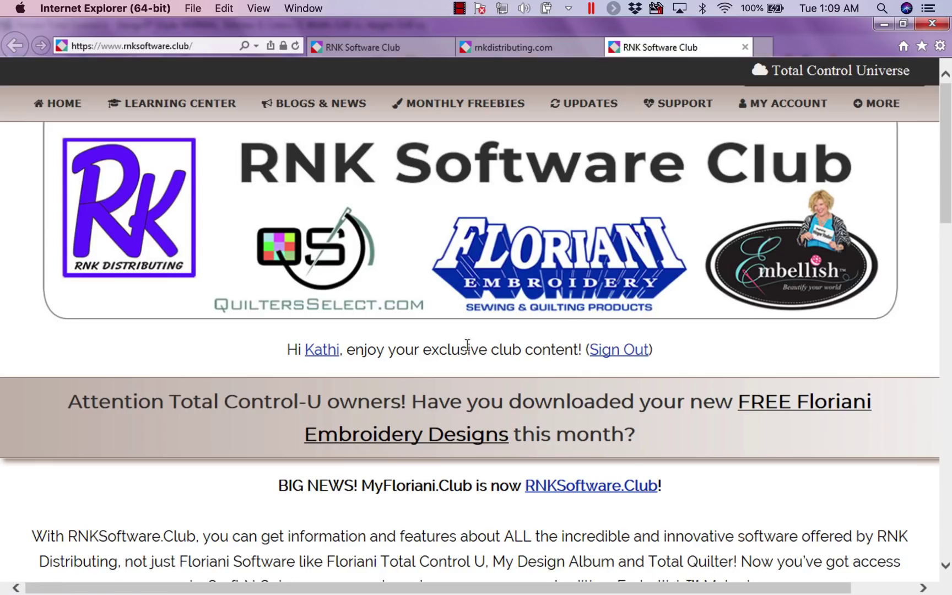
scroll(467, 345, "down", 5)
scroll(467, 345, "up", 5)
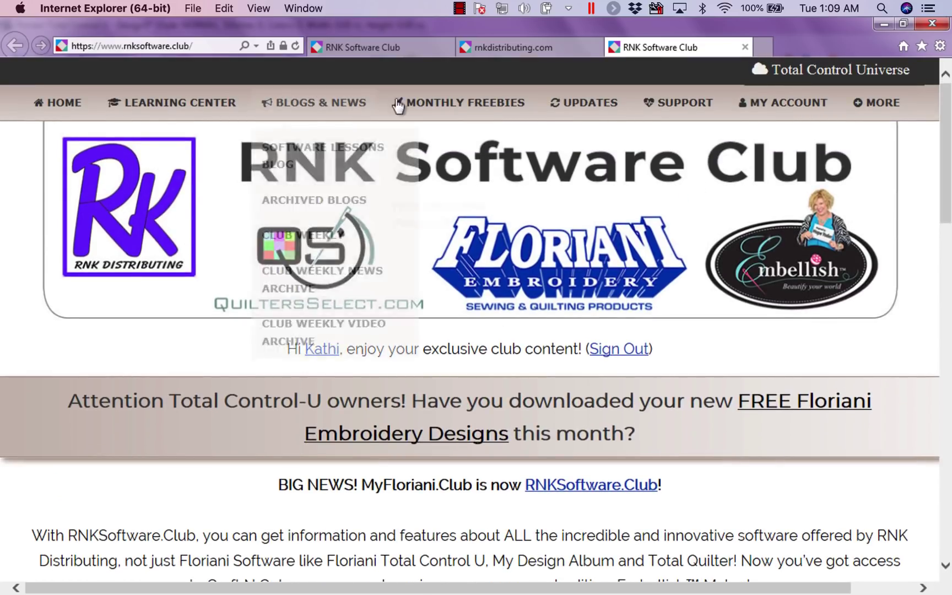
Examine what the club site offers under Learning Center, Blogs & News, Monthly Freebies, Updates, Support and My Account
mouse_move(431, 115)
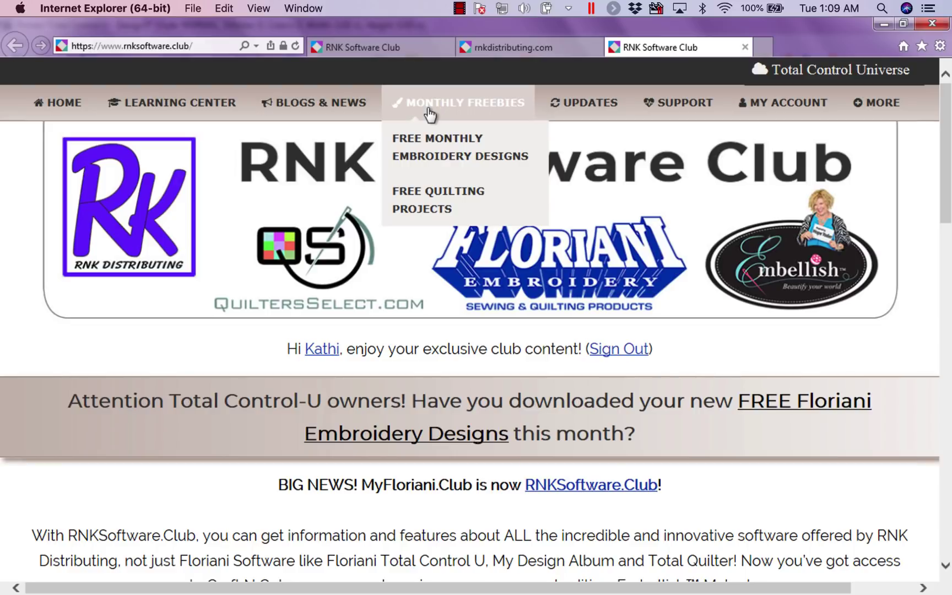
mouse_move(146, 100)
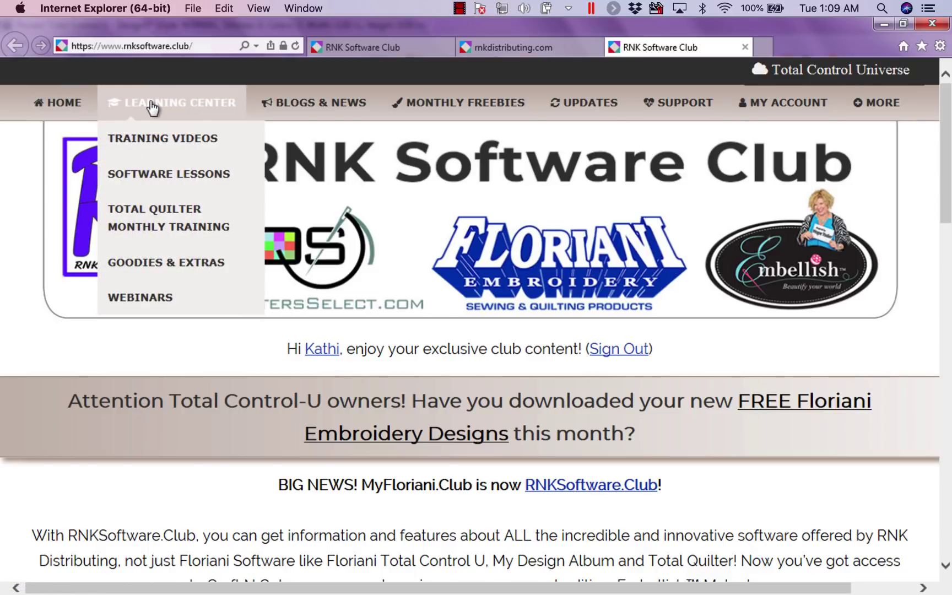
mouse_move(144, 138)
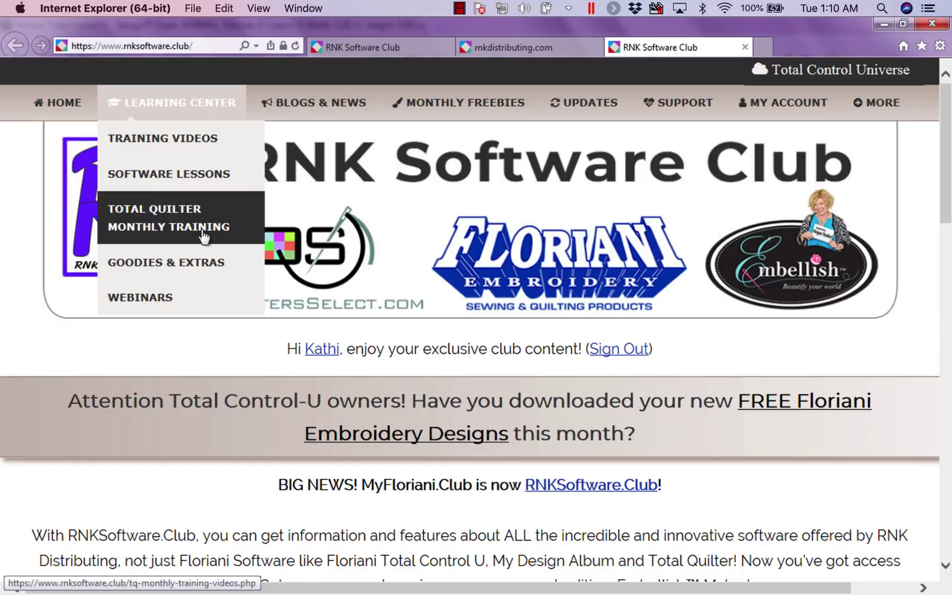
mouse_move(153, 302)
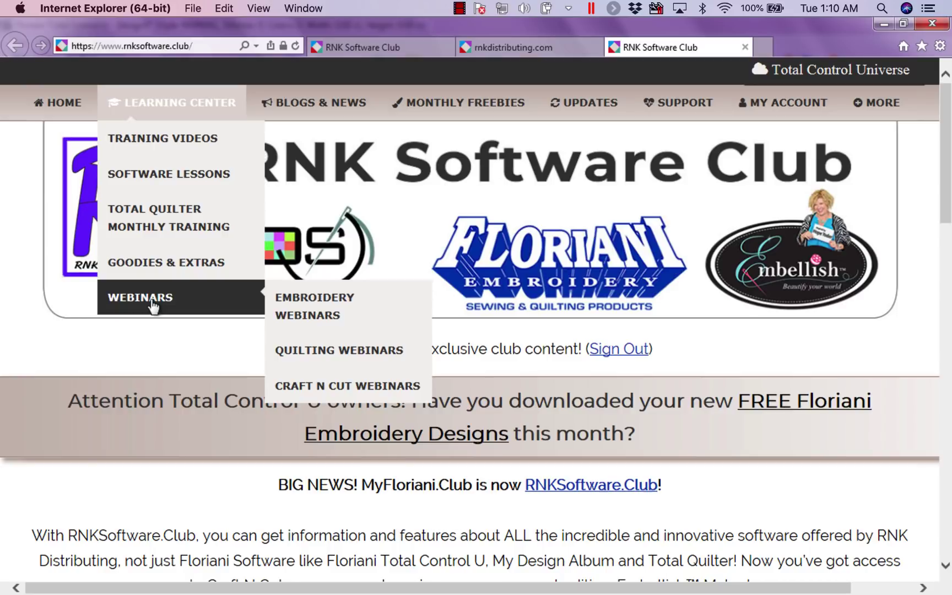
mouse_move(331, 109)
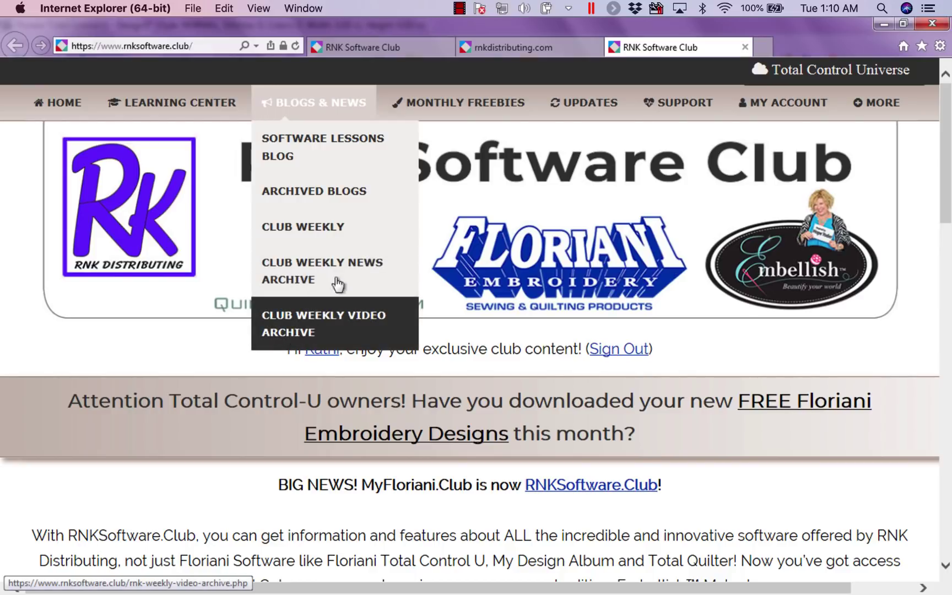
mouse_move(591, 105)
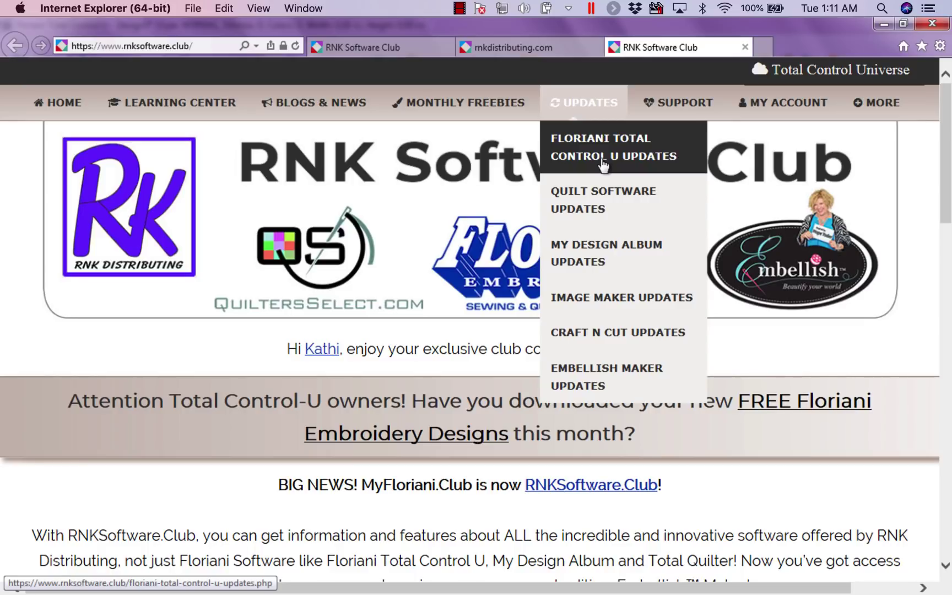
mouse_move(698, 107)
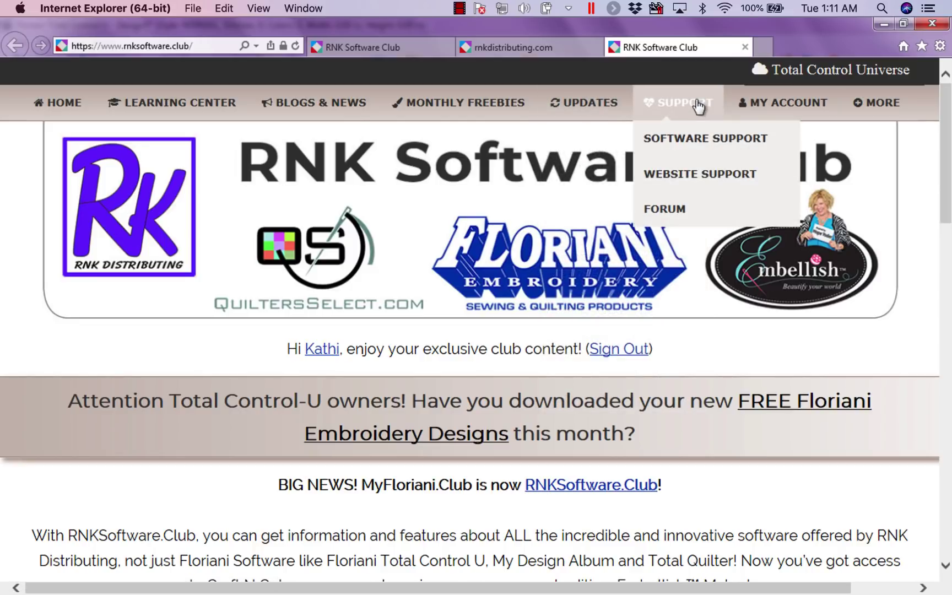
mouse_move(764, 110)
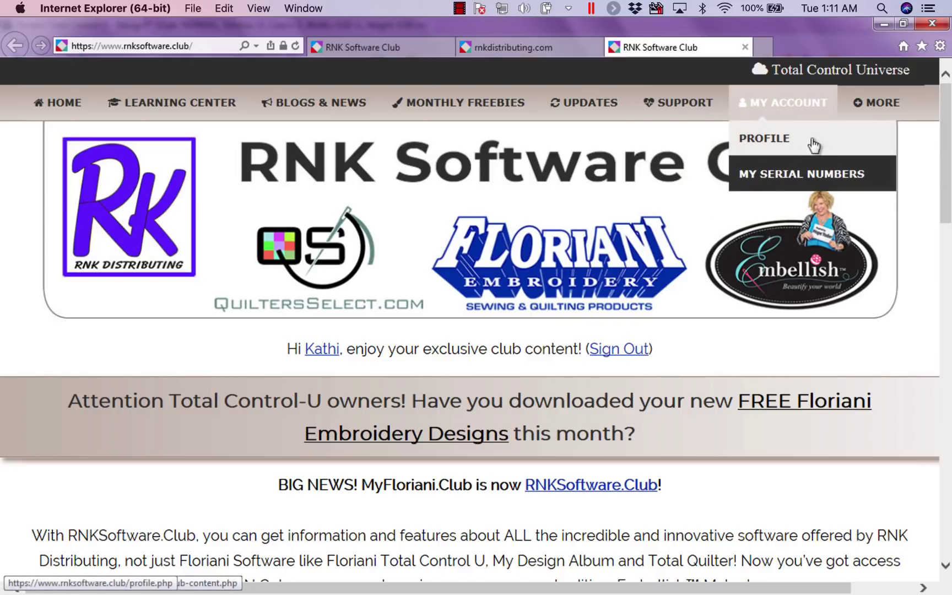
mouse_move(869, 107)
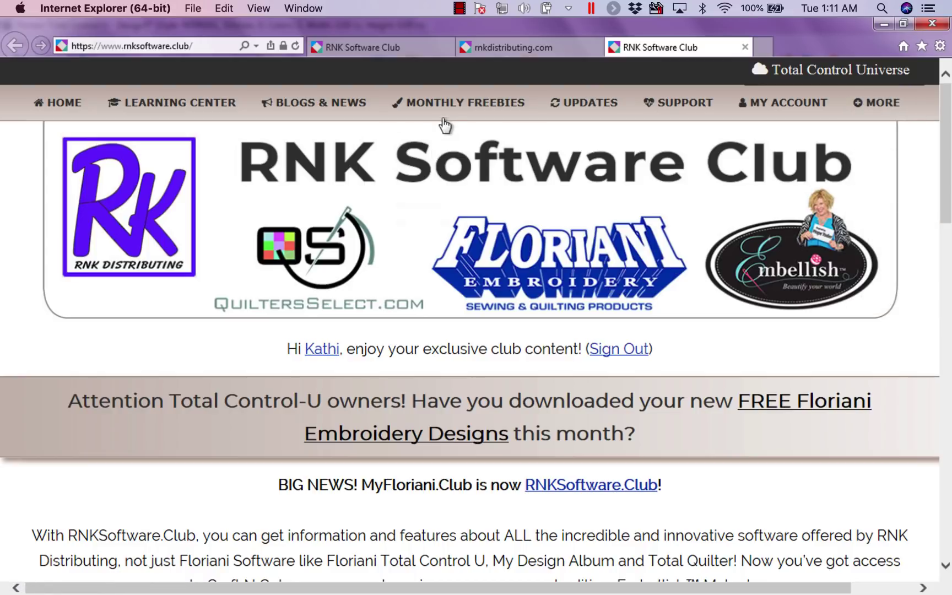
Open the Free Monthly Embroidery Designs page and look through the December 2018 design previews
mouse_move(449, 113)
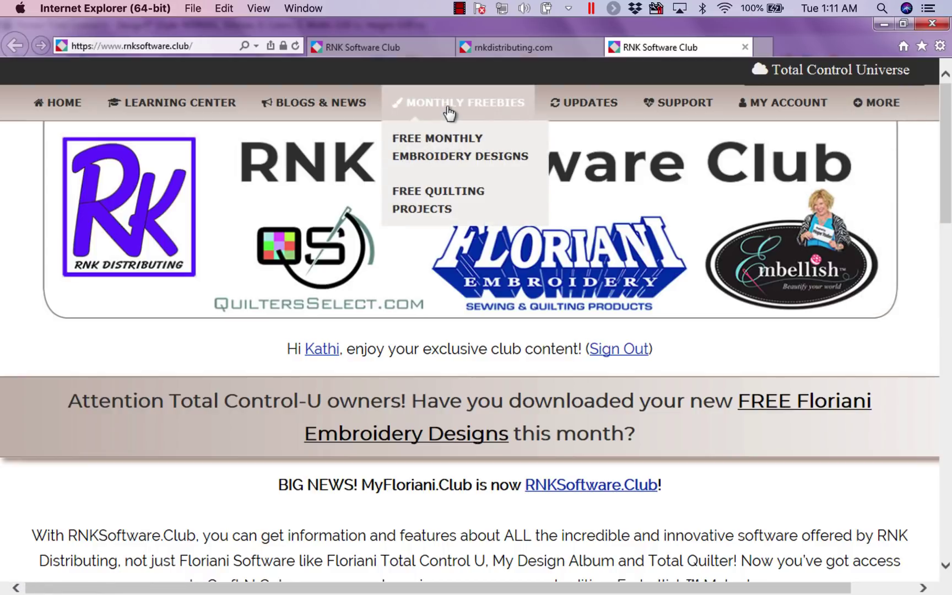
left_click(435, 154)
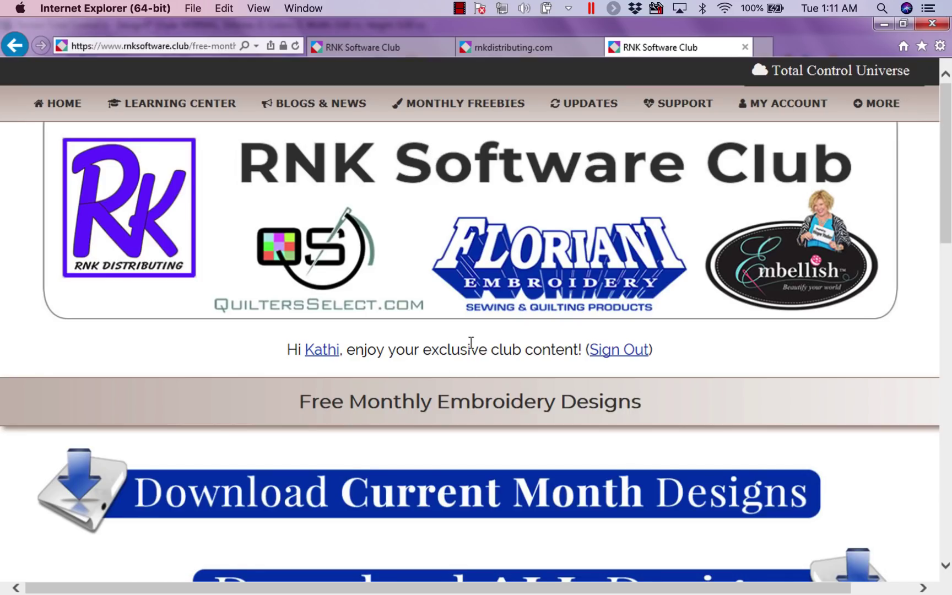
scroll(471, 342, "down", 10)
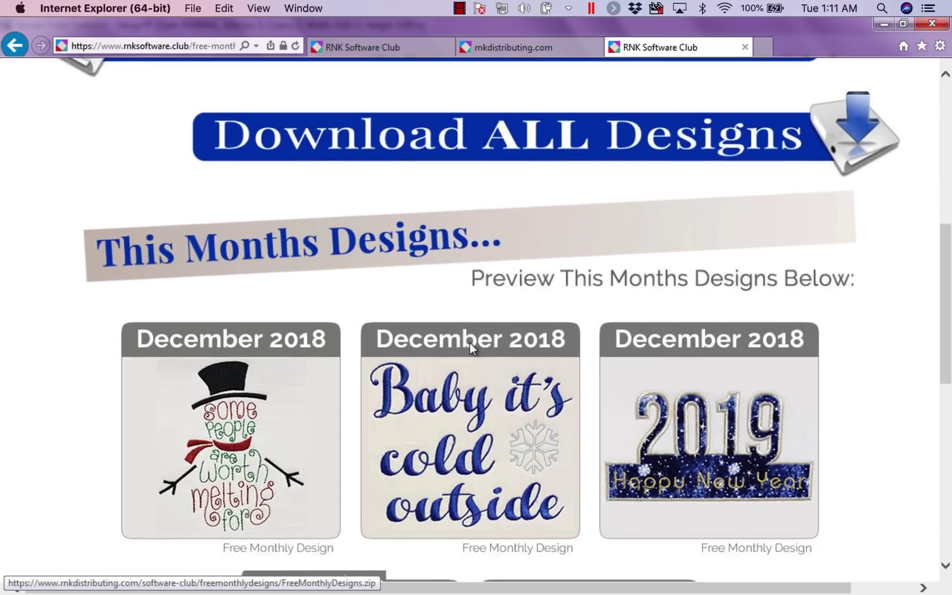
scroll(470, 344, "down", 6)
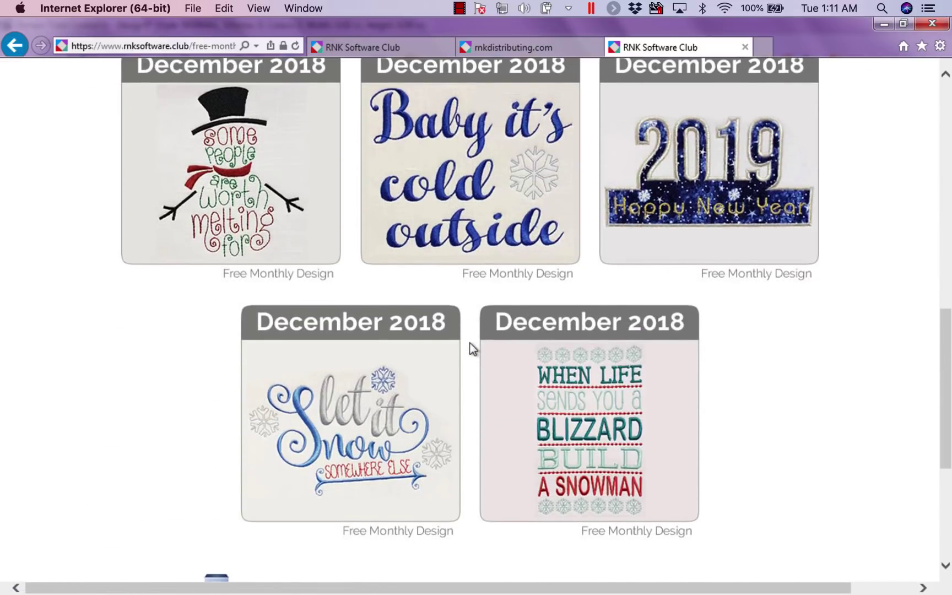
scroll(473, 349, "up", 4)
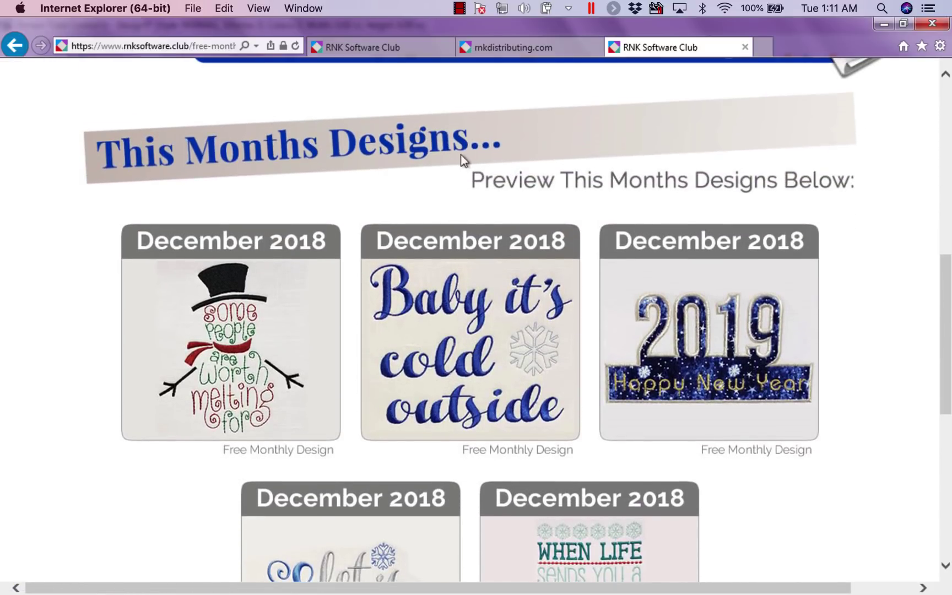
Start downloading the current month's designs, CurrentMonth.zip, and dismiss the request without saving the file
scroll(449, 310, "up", 3)
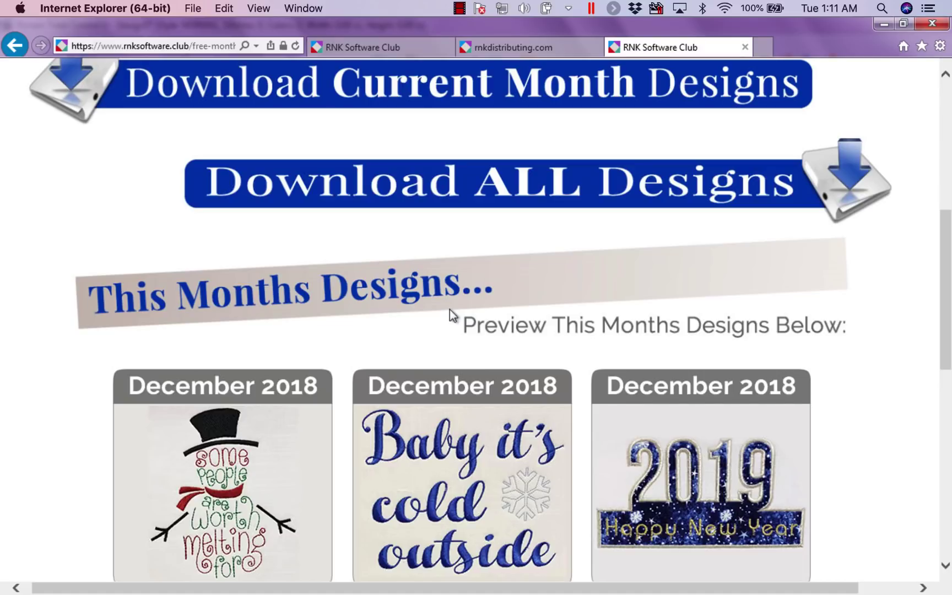
left_click(510, 91)
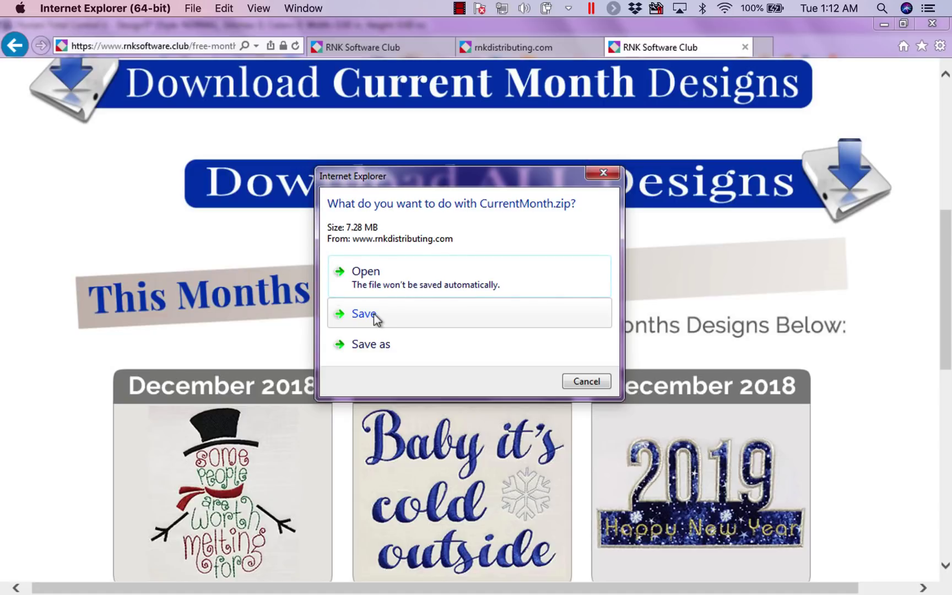
left_click(612, 175)
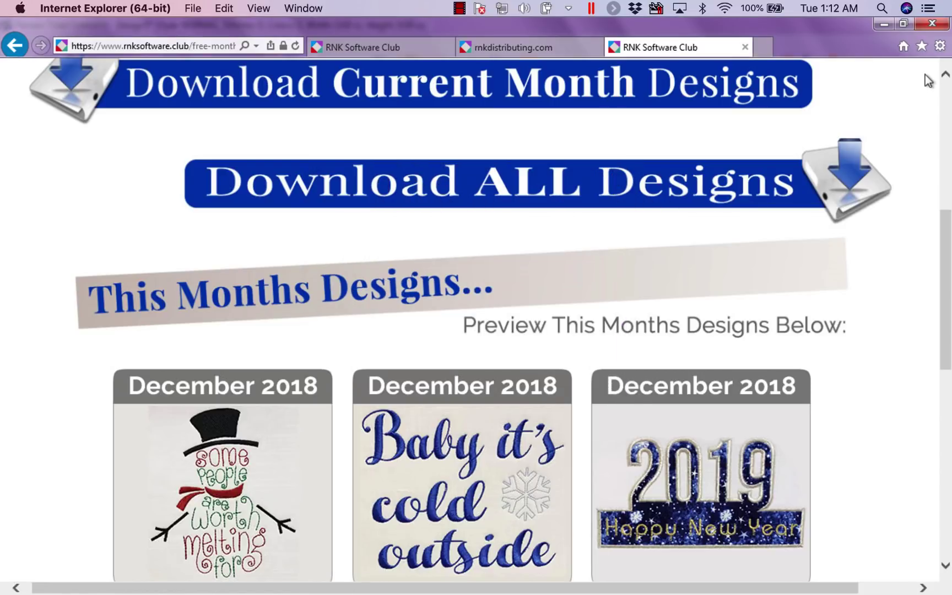
Open the FreeMonthlyDesigns archive from the browser's download list and close its folder again
left_click(940, 46)
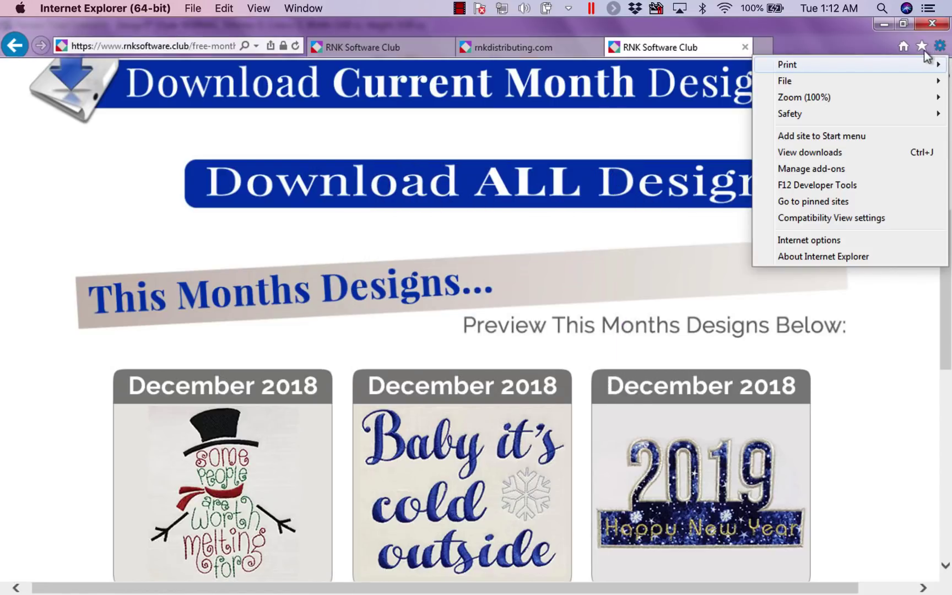
left_click(800, 153)
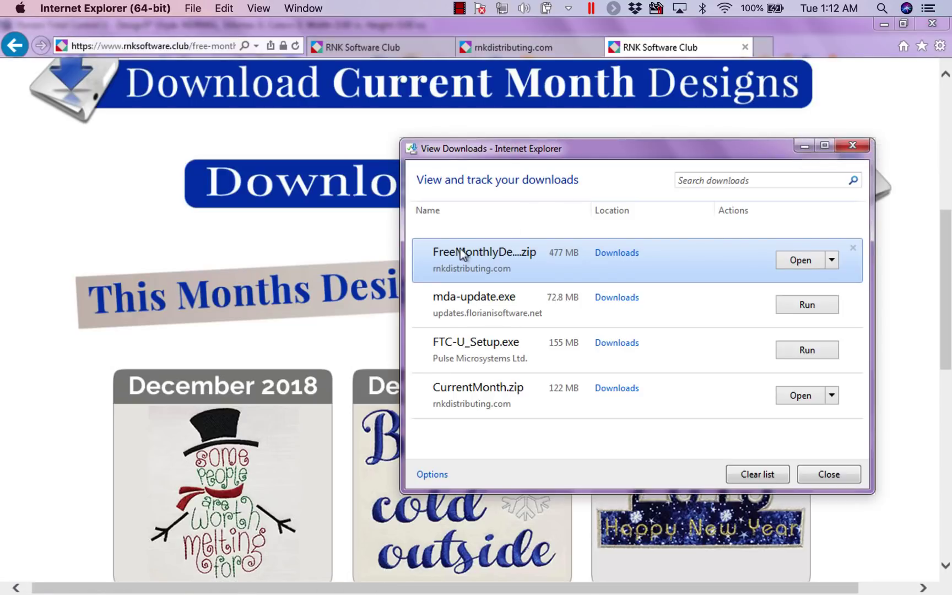
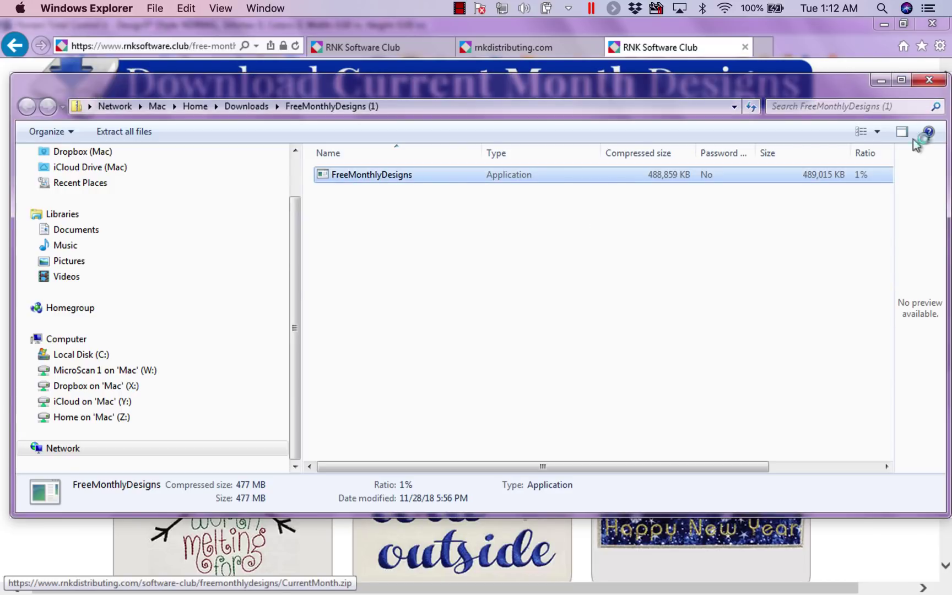
left_click(931, 82)
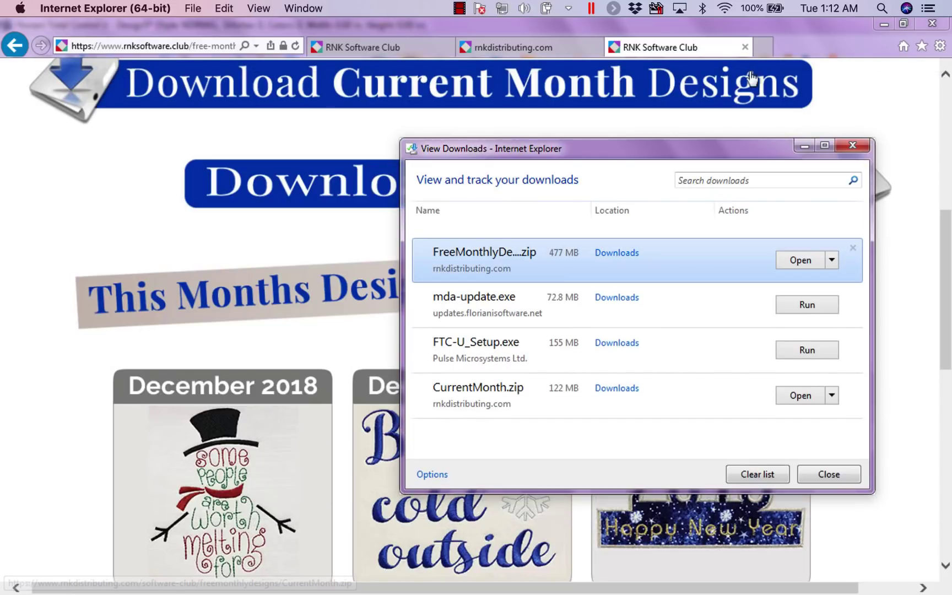
Close the two extra club website pages and open the FreeMonthlyDesigns zip file from the browser's download list
left_click(745, 47)
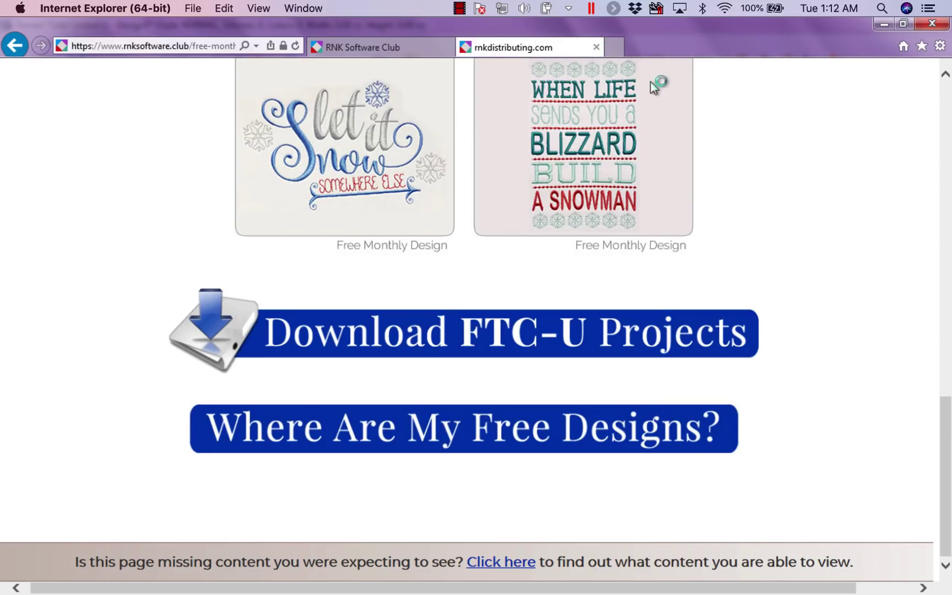
left_click(595, 47)
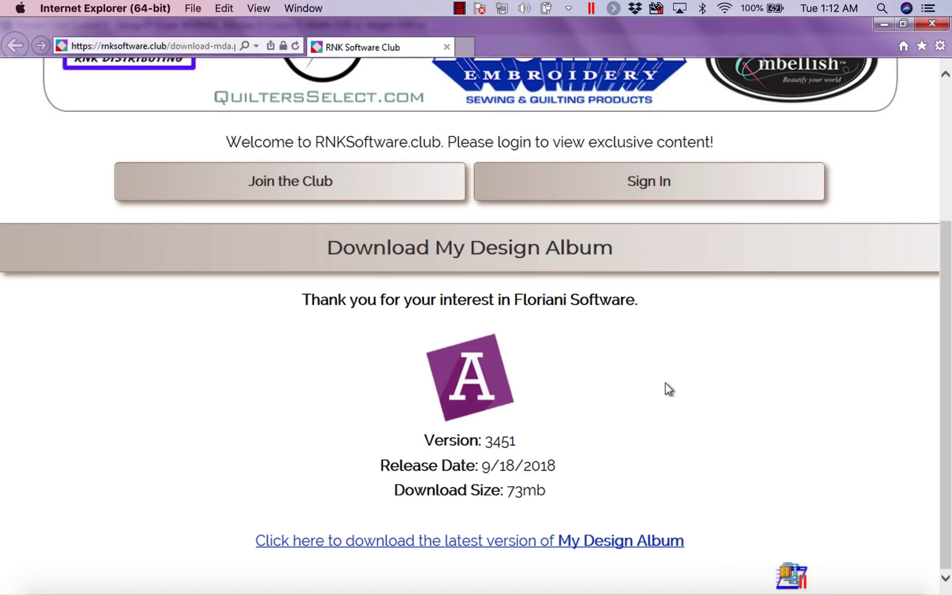
left_click(941, 46)
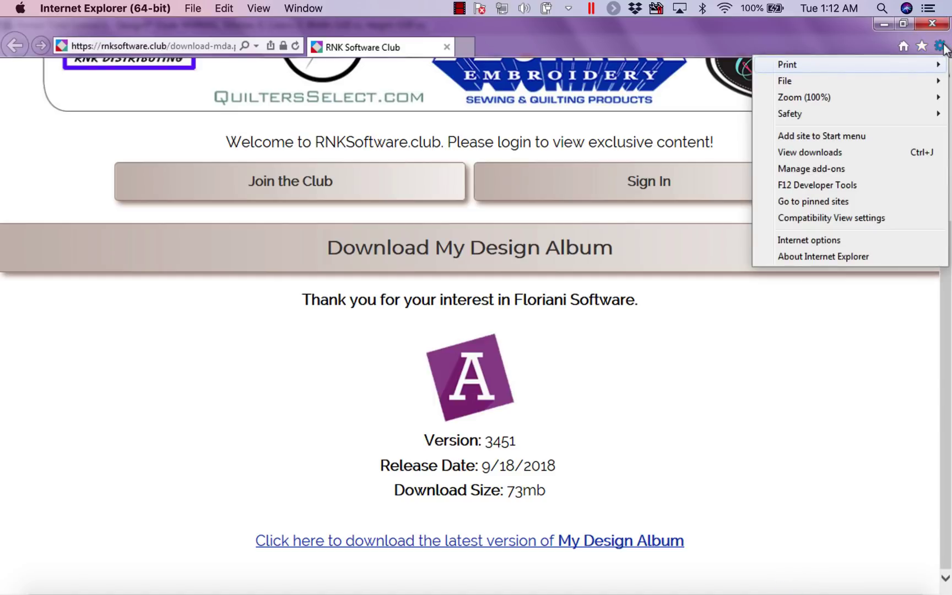
left_click(815, 151)
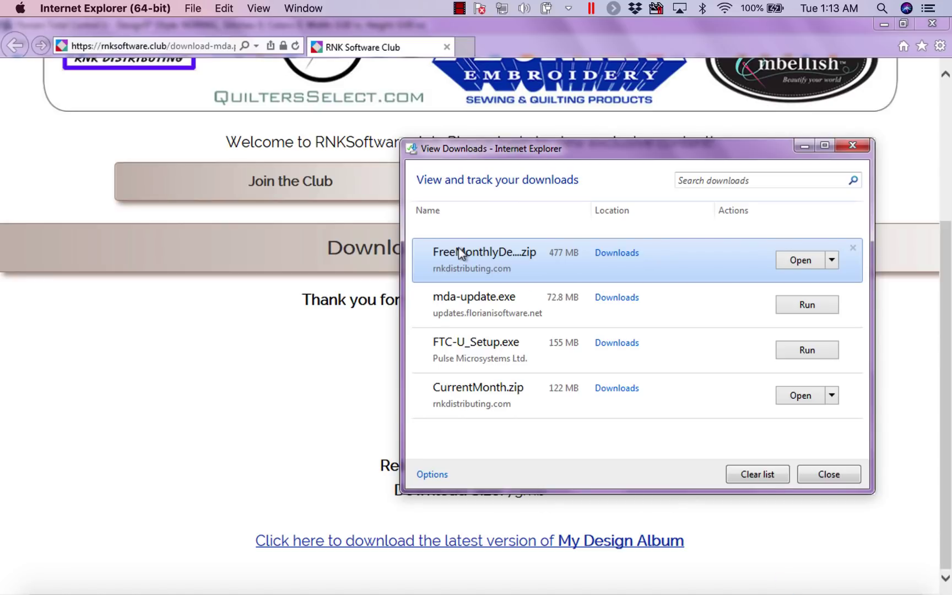
left_click(813, 262)
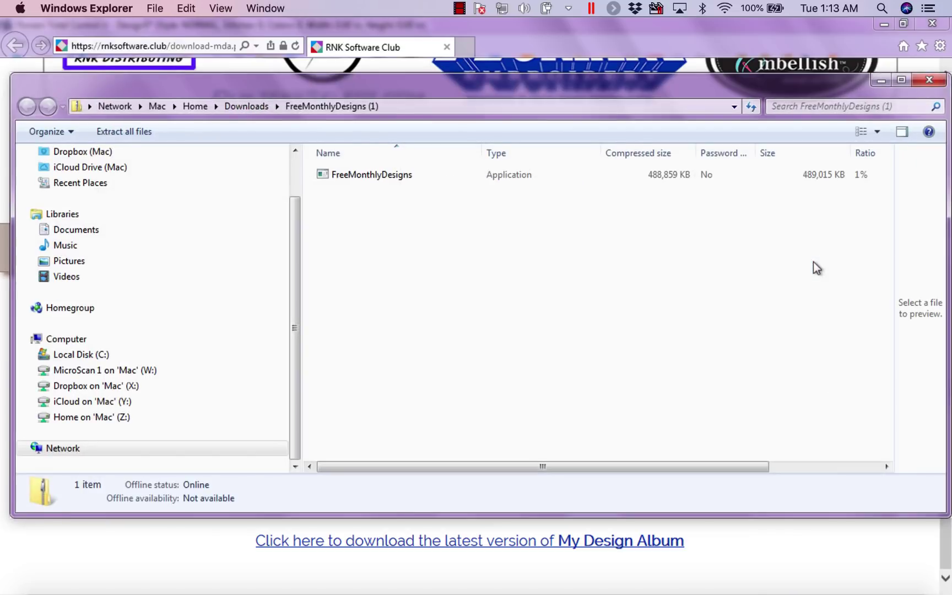
Run the FreeMonthlyDesigns self-extractor, unzip all files to the Free Monthly Designs folder, and exit the extractor
left_click(372, 174)
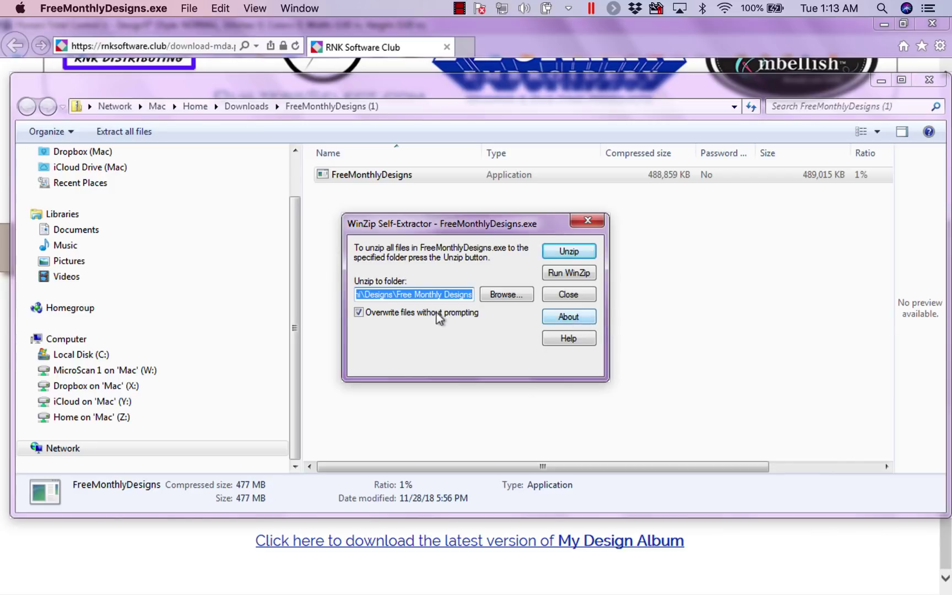
left_click(579, 253)
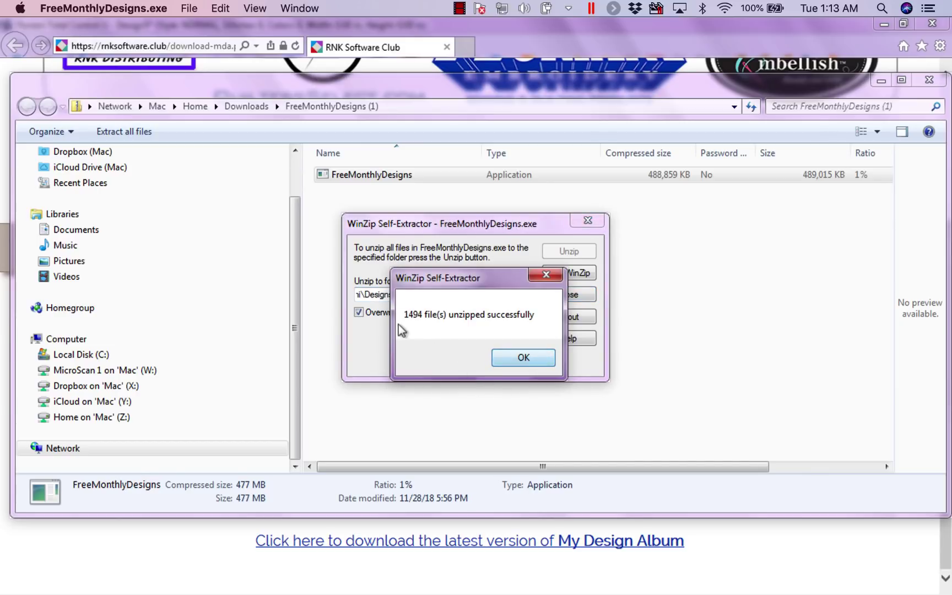
left_click(531, 361)
left_click(588, 221)
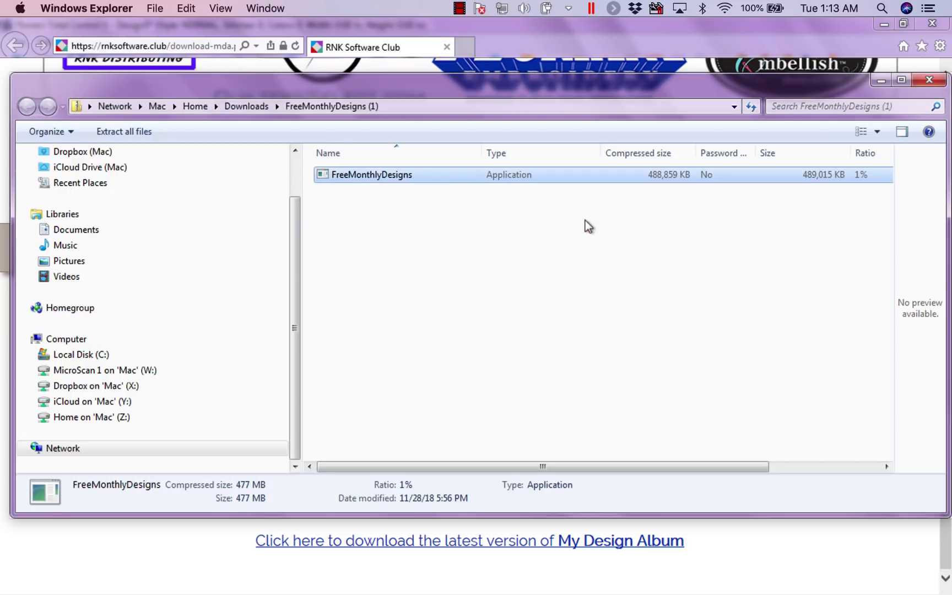
Close the archive folder and the download list, and minimize the browser to return to Floriani Total Control U
left_click(929, 80)
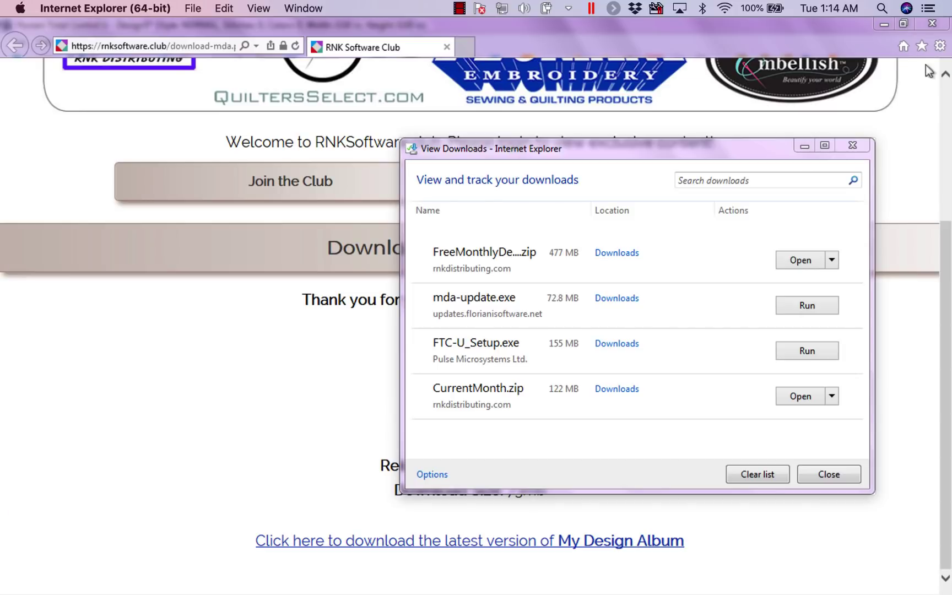
left_click(853, 145)
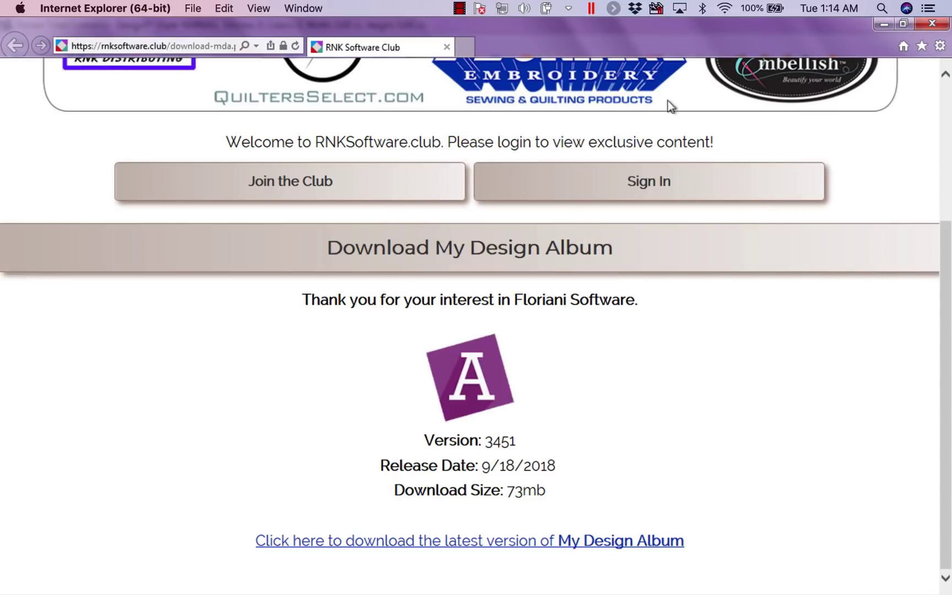
left_click(878, 22)
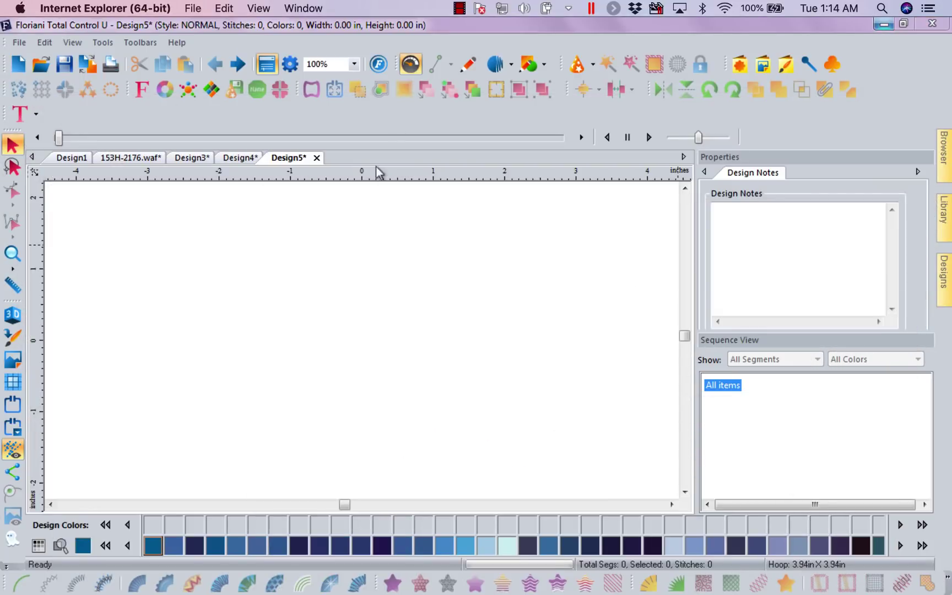
Close Floriani Total Control U without saving the changes to 153H-2176.waf and the other open designs
left_click(932, 24)
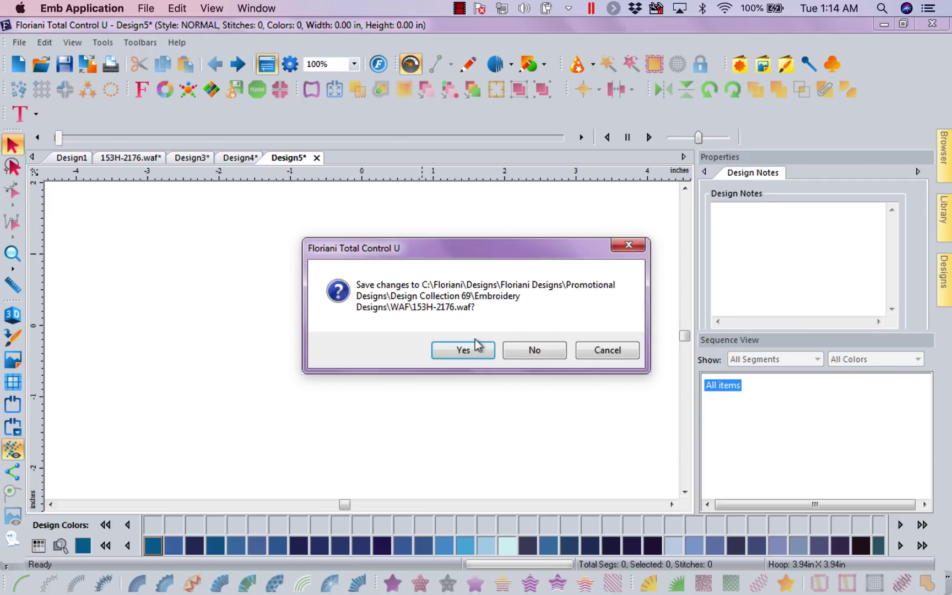
left_click(520, 351)
left_click(509, 348)
left_click(509, 349)
left_click(509, 349)
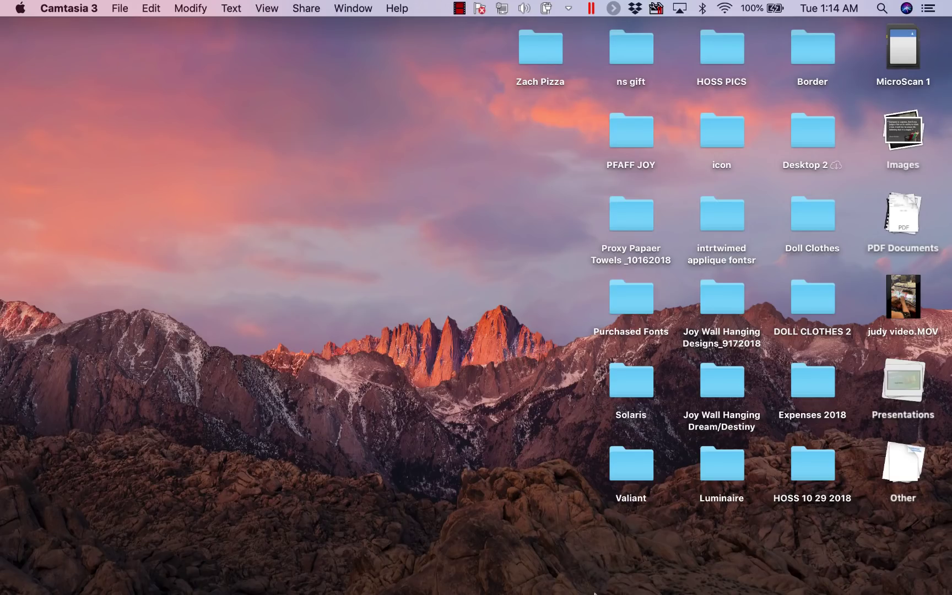
Relaunch Floriani Total Control U, dismiss the My Floriani Today window, and create a new blank design
mouse_move(634, 584)
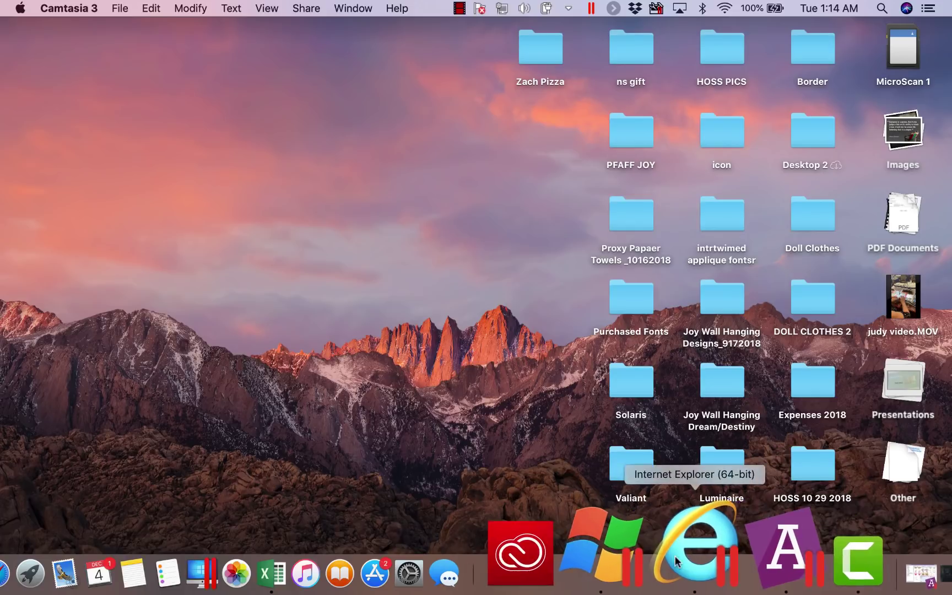
left_click(628, 551)
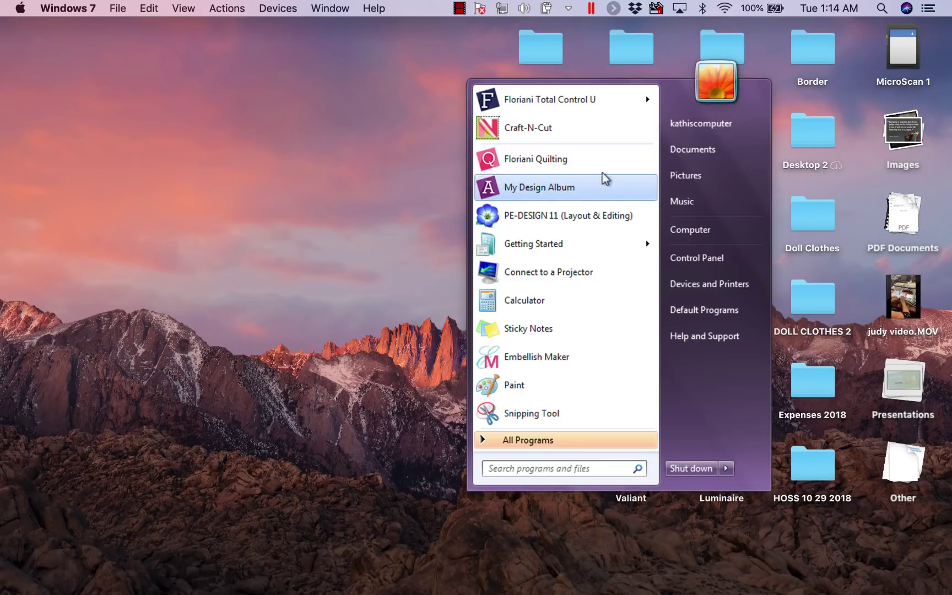
left_click(563, 93)
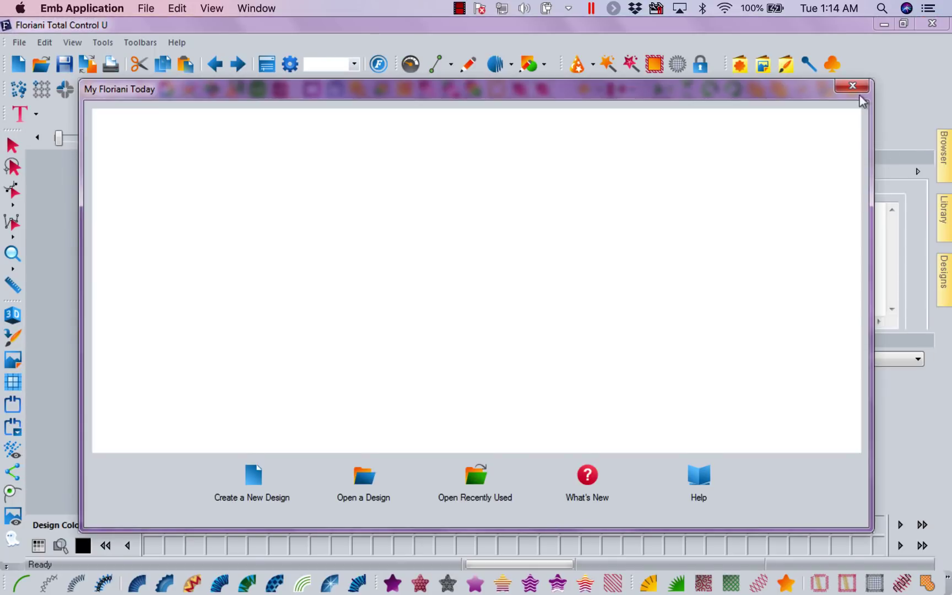
left_click(853, 86)
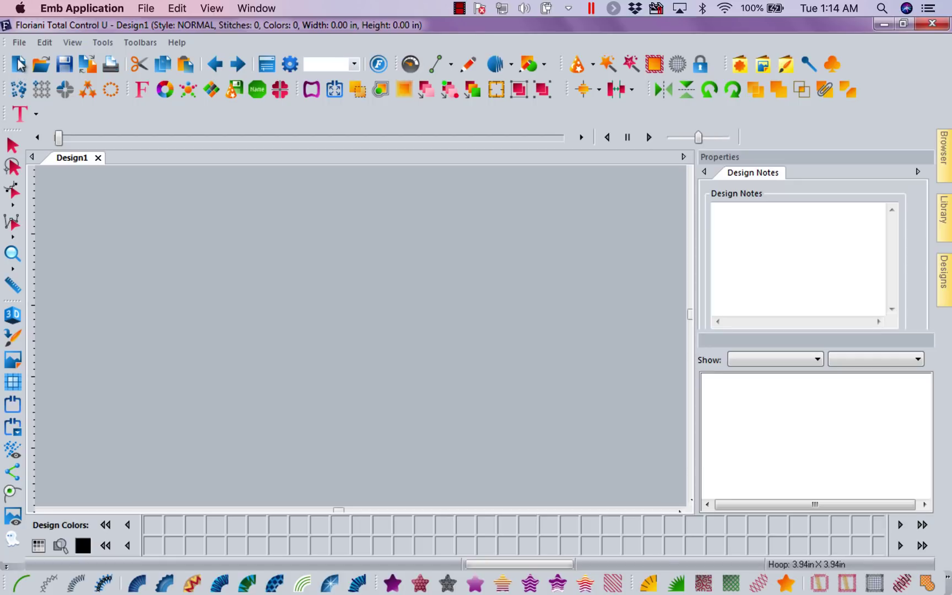
left_click(19, 68)
Expand Free Monthly Designs and its DECEMBER folder in the design library, and display the December2018 designs
left_click(949, 223)
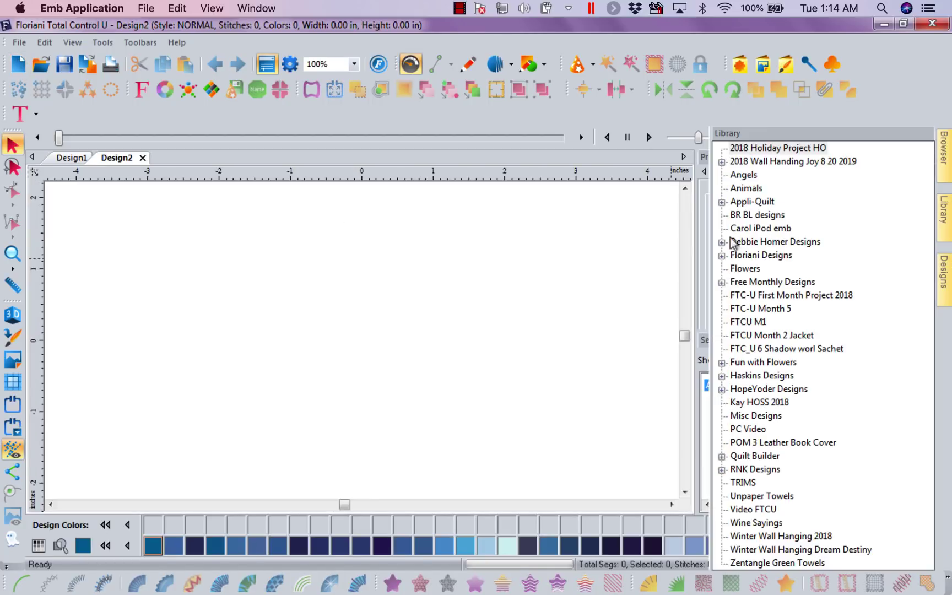
left_click(722, 284)
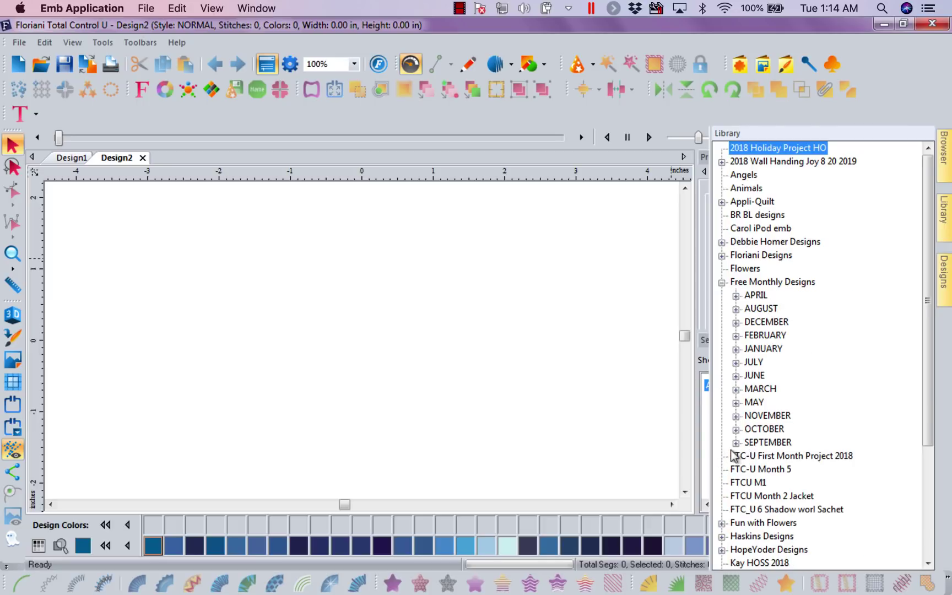
left_click(736, 323)
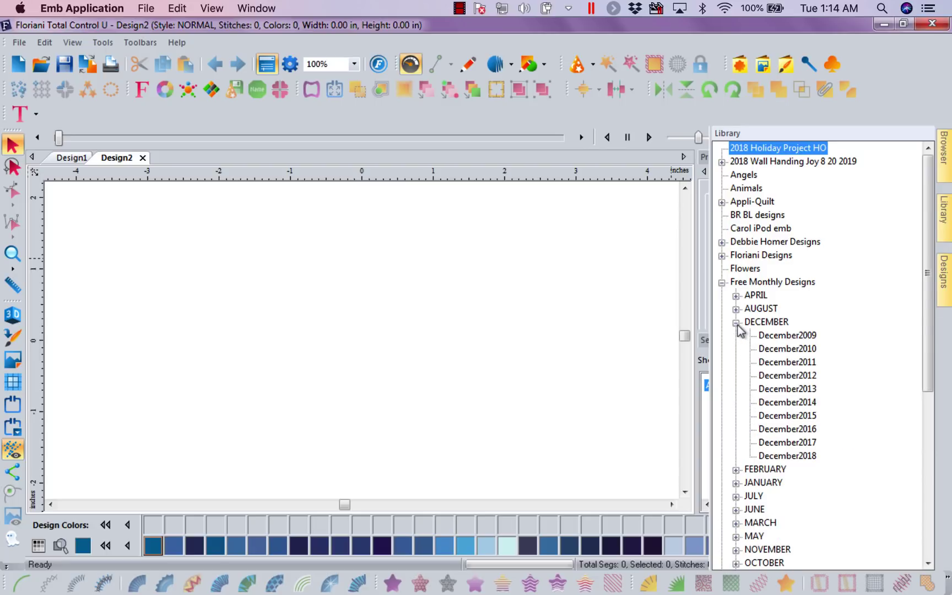
left_click(803, 455)
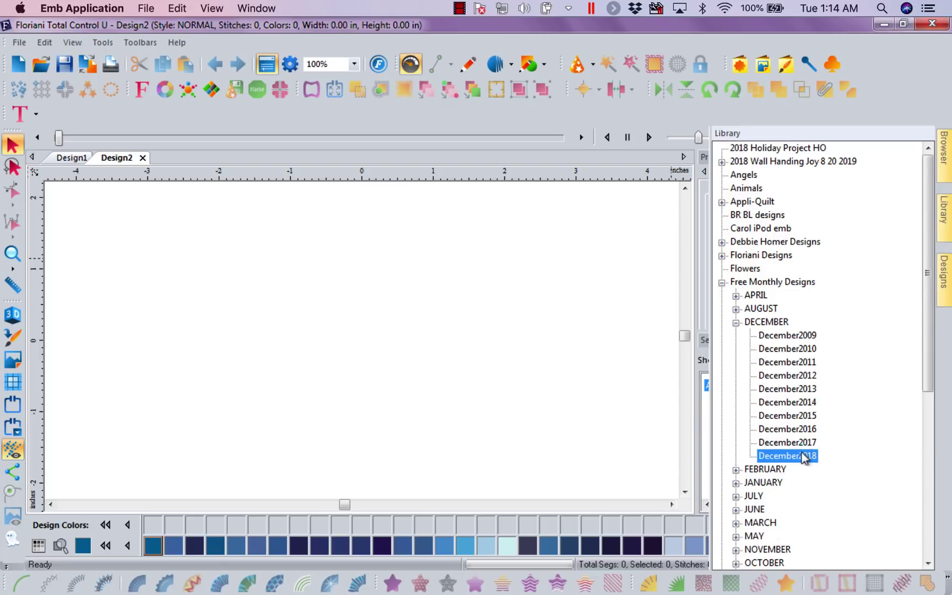
left_click(945, 271)
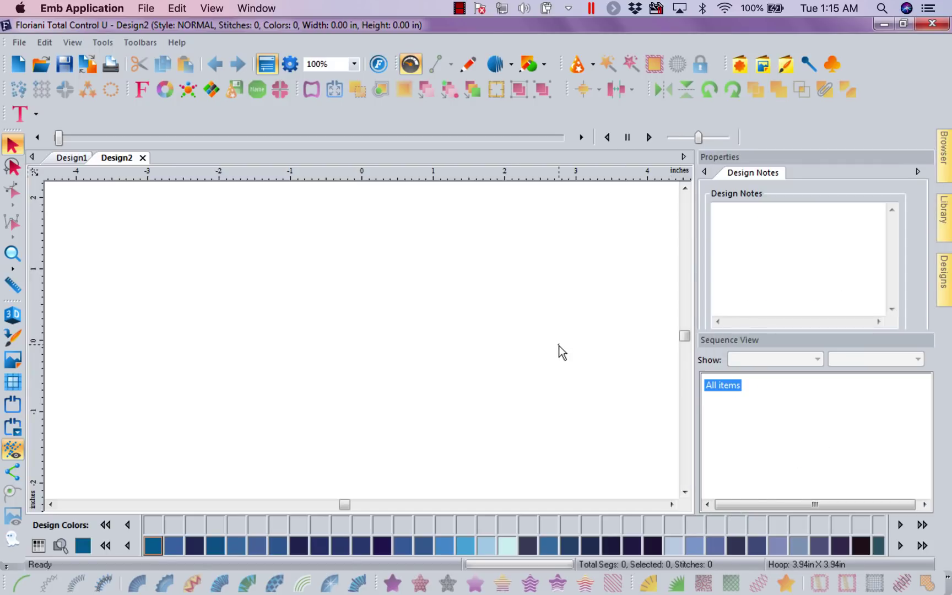
Expand the NOVEMBER folder in the design library and look through all the November2018 designs
mouse_move(946, 220)
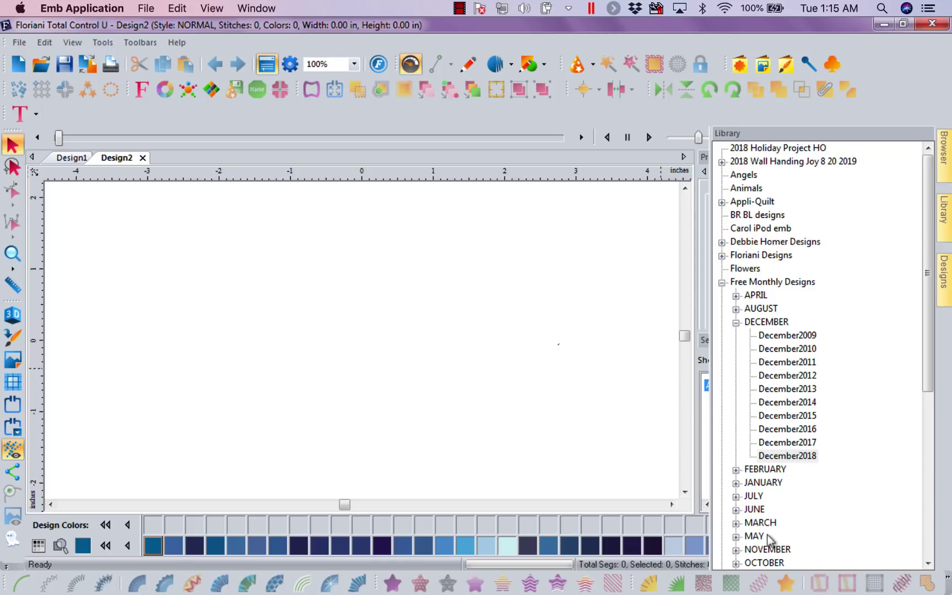
left_click(736, 550)
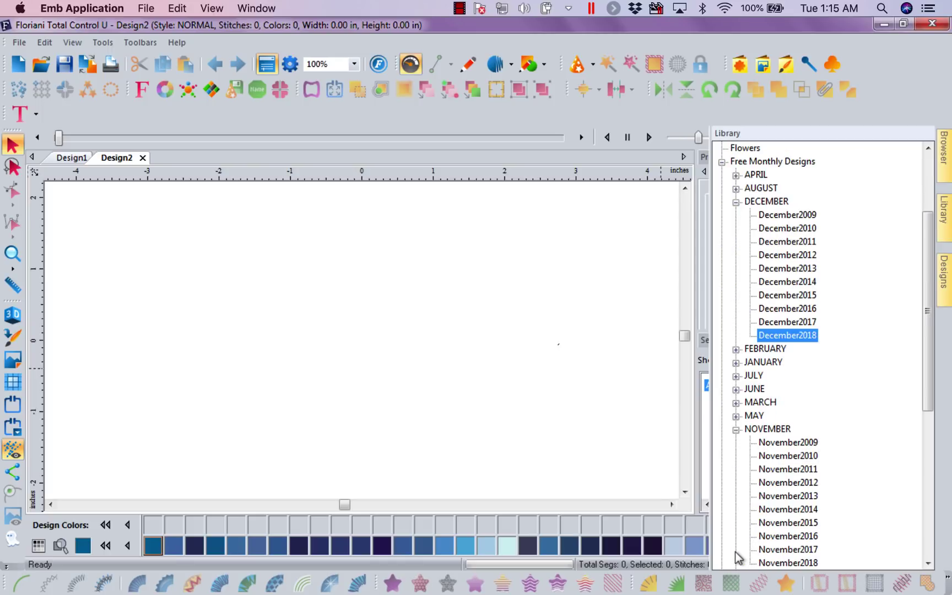
left_click_drag(930, 334, 930, 382)
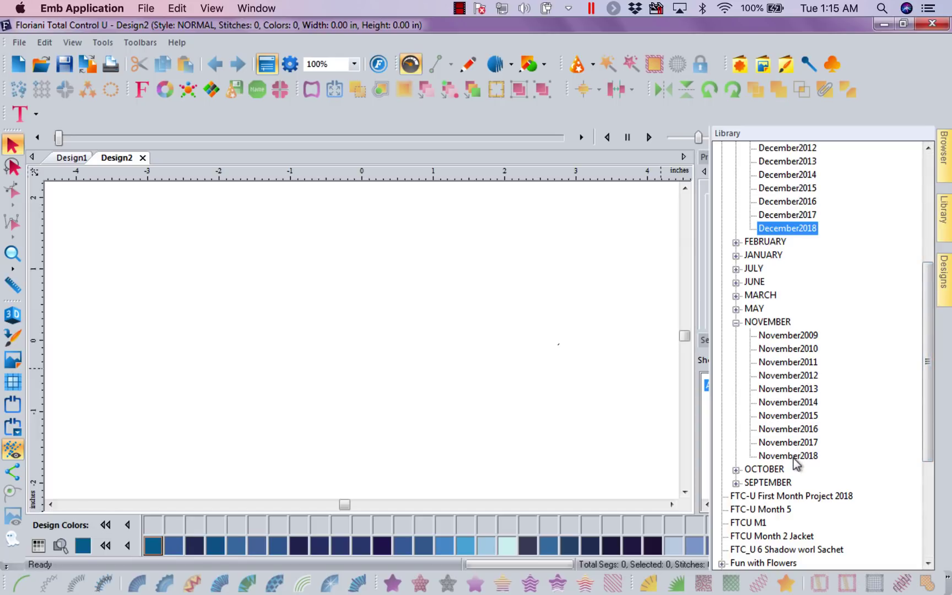
left_click(788, 456)
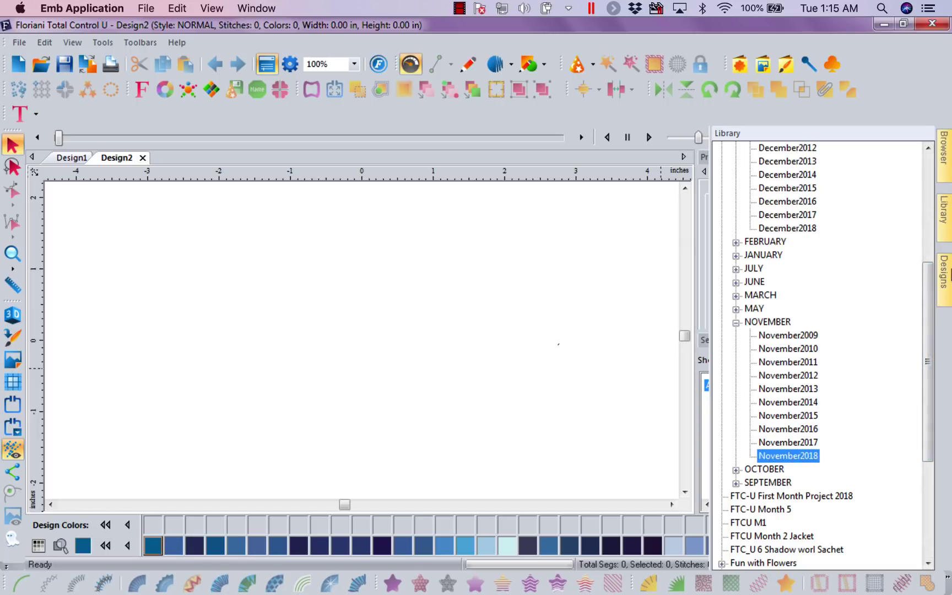
left_click(947, 273)
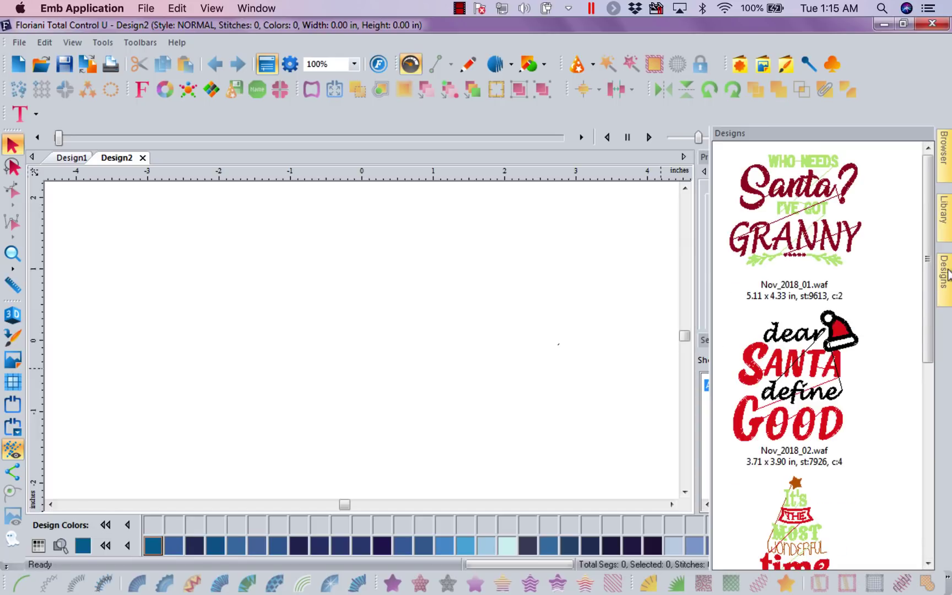
left_click_drag(927, 253, 932, 208)
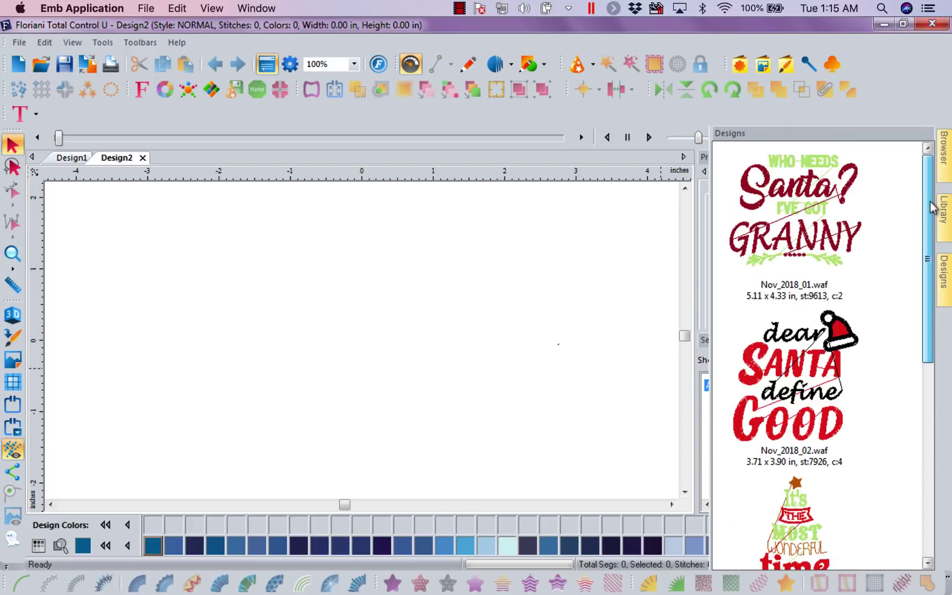
left_click_drag(931, 242, 930, 452)
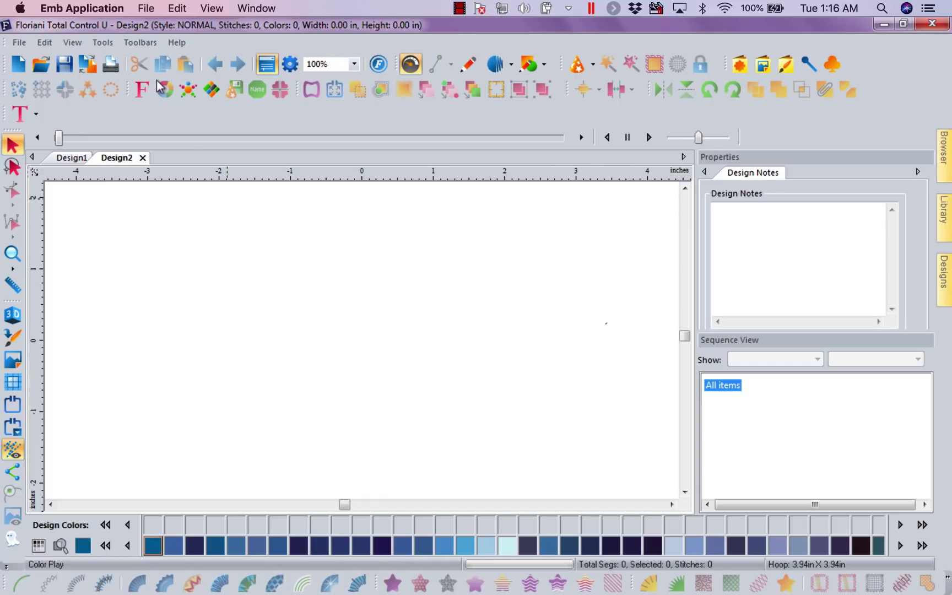
View the program's version and build information, and close the About window
left_click(176, 43)
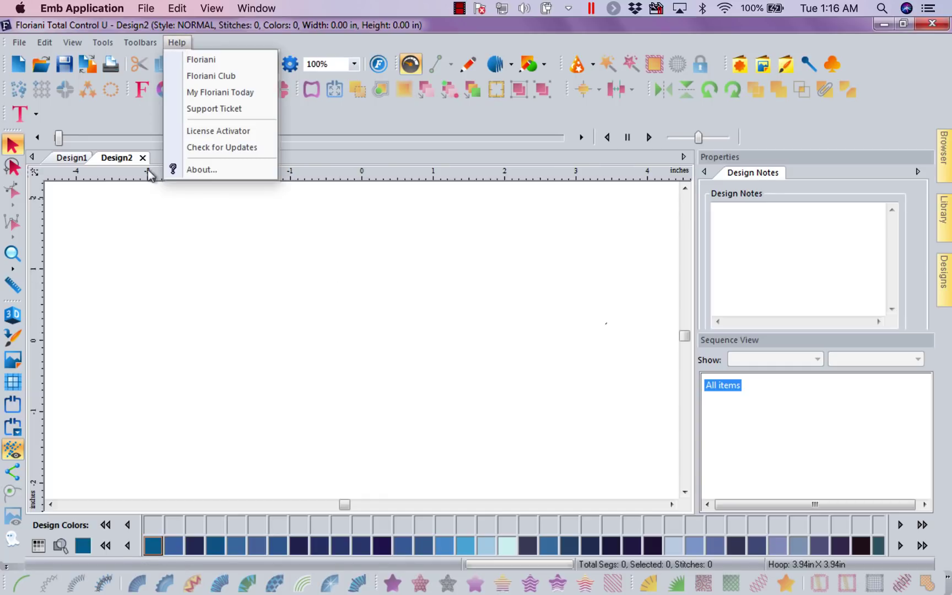
left_click(198, 171)
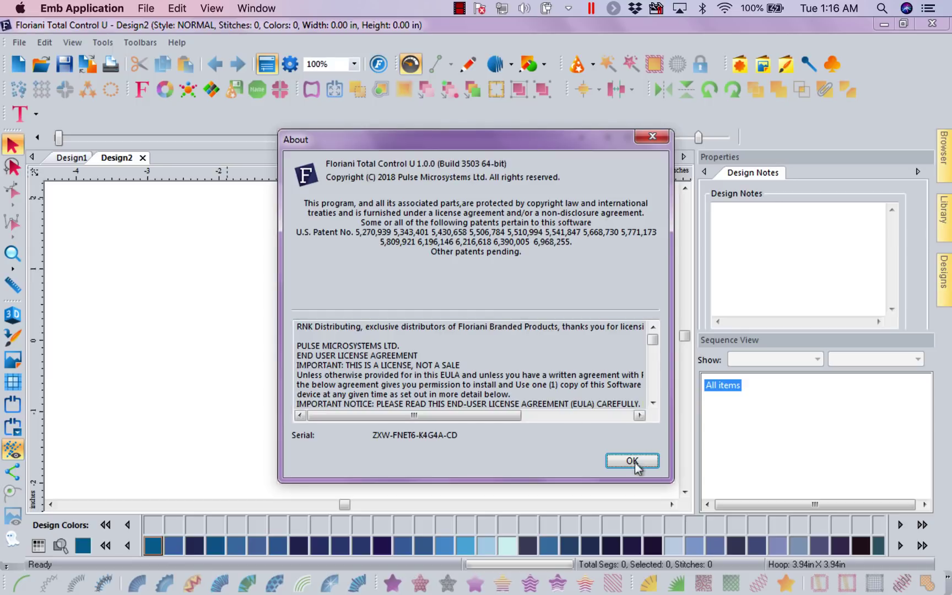
left_click(656, 136)
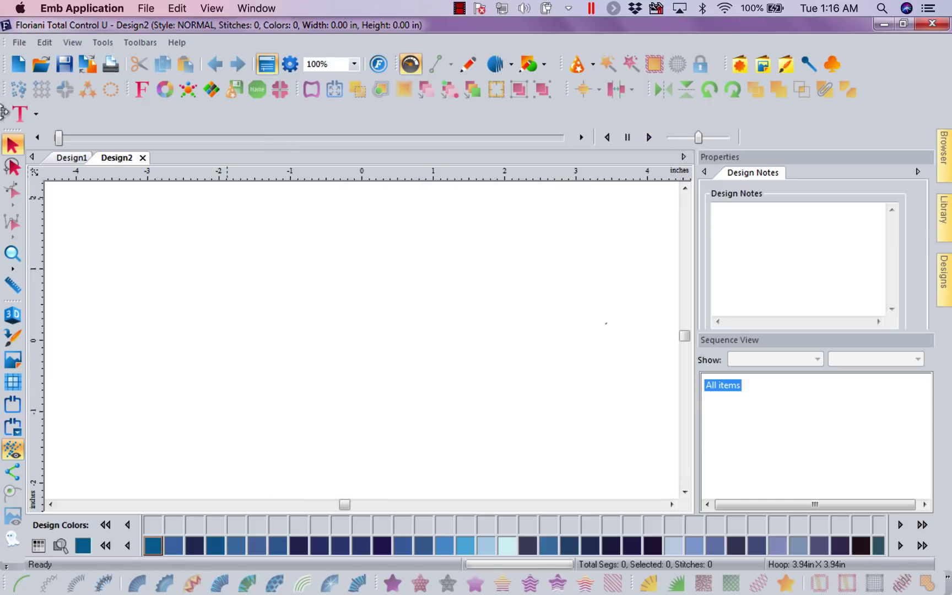
Check for updates, request the latest Floriani Total Control U download from the club page, and minimize the browser
left_click(177, 44)
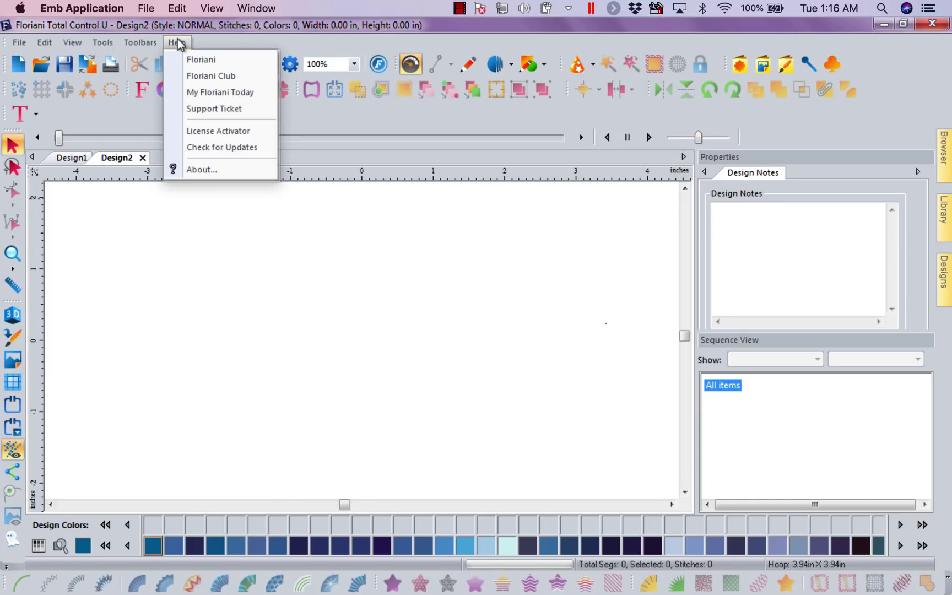
left_click(207, 147)
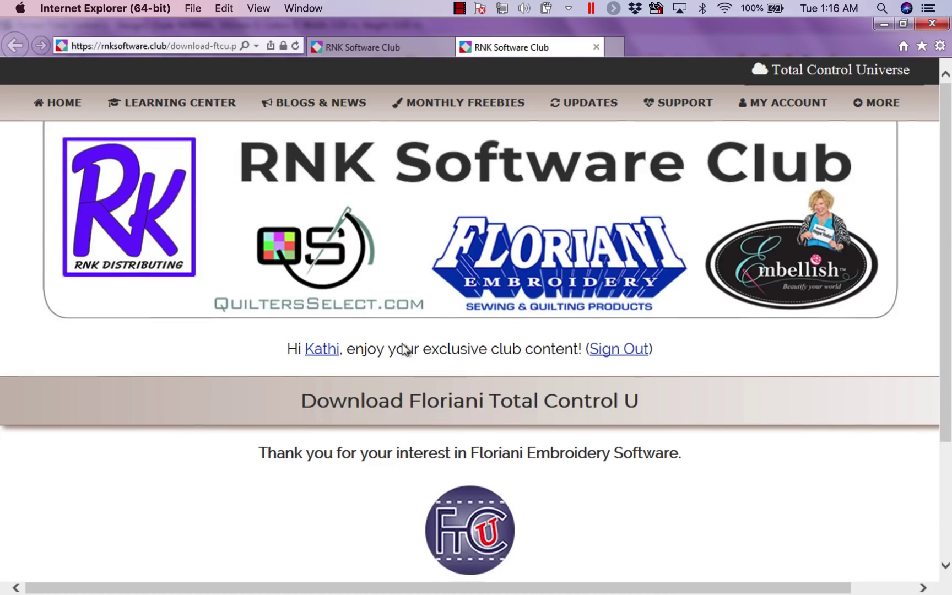
scroll(402, 344, "down", 3)
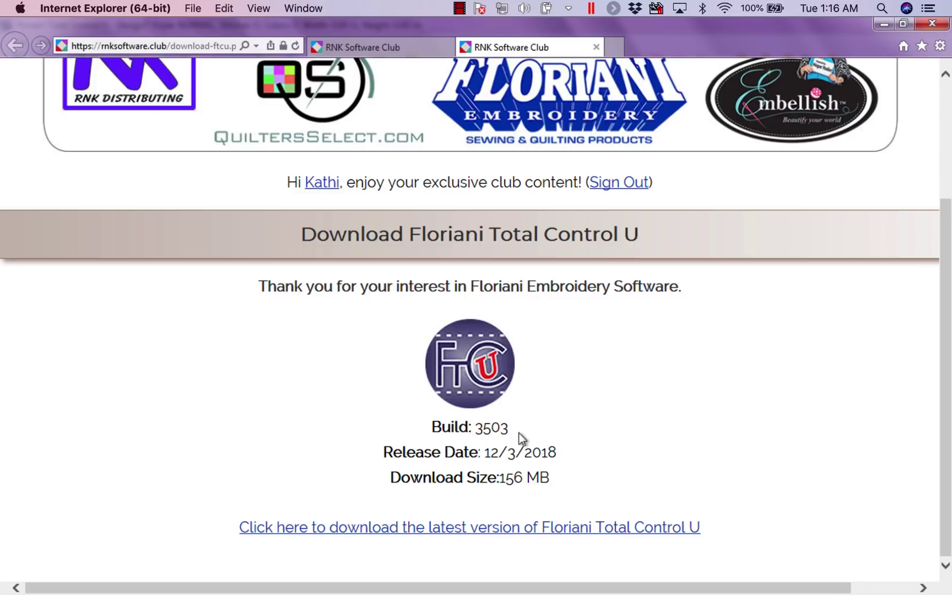
left_click(391, 532)
left_click(890, 23)
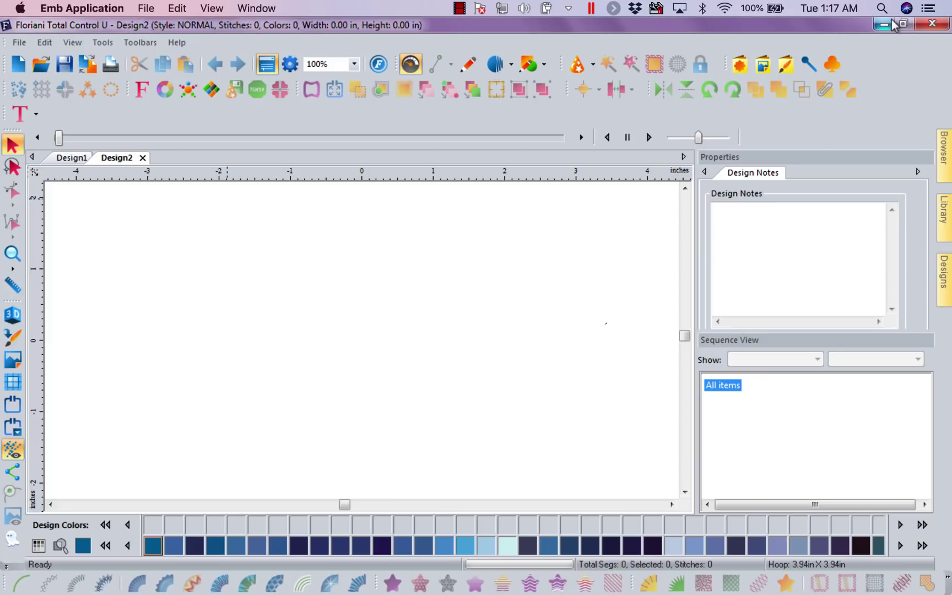
Switch the library selection from November2018 to December2018 and display that folder's designs
left_click(944, 280)
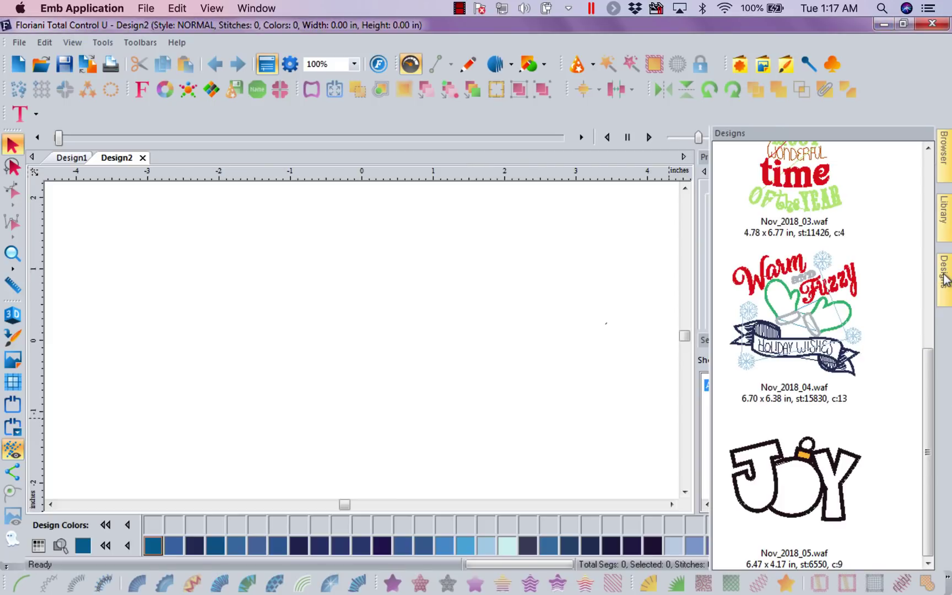
left_click(944, 216)
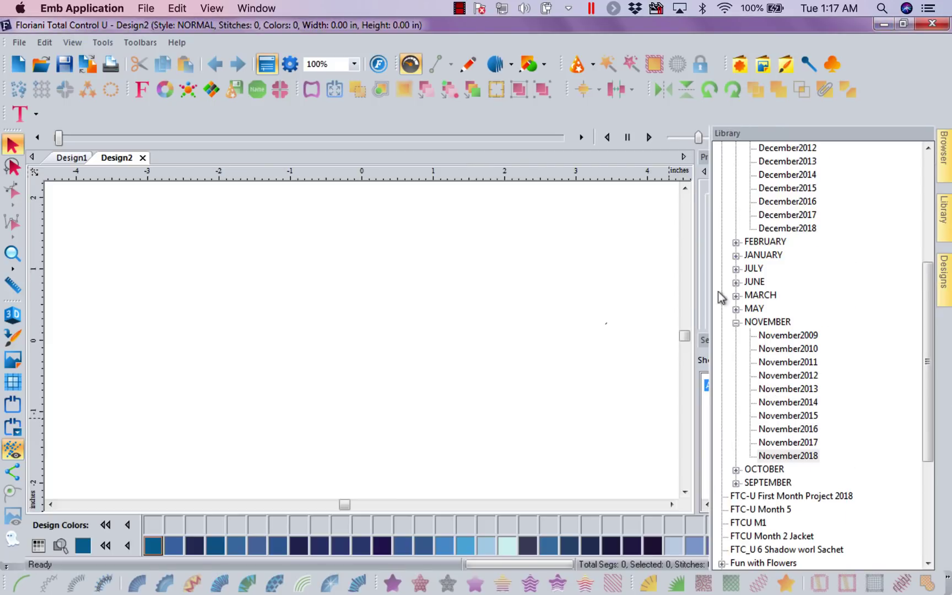
left_click(790, 228)
left_click(945, 281)
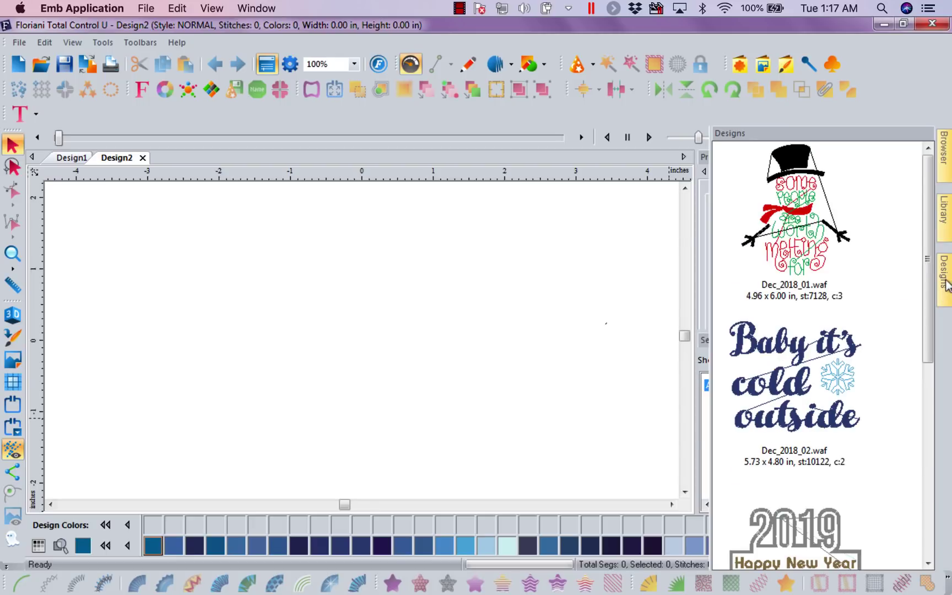